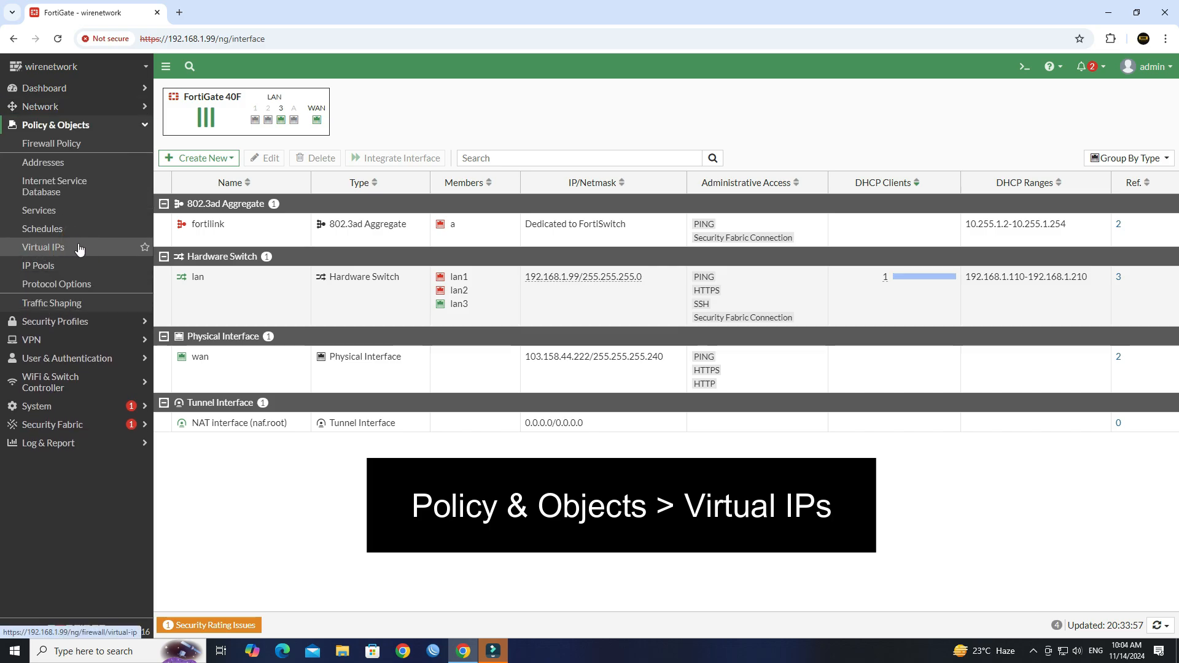
Start a new Virtual IP from Policy & Objects > Virtual IPs
{"action": "left_click", "coordinate": [79, 248]}
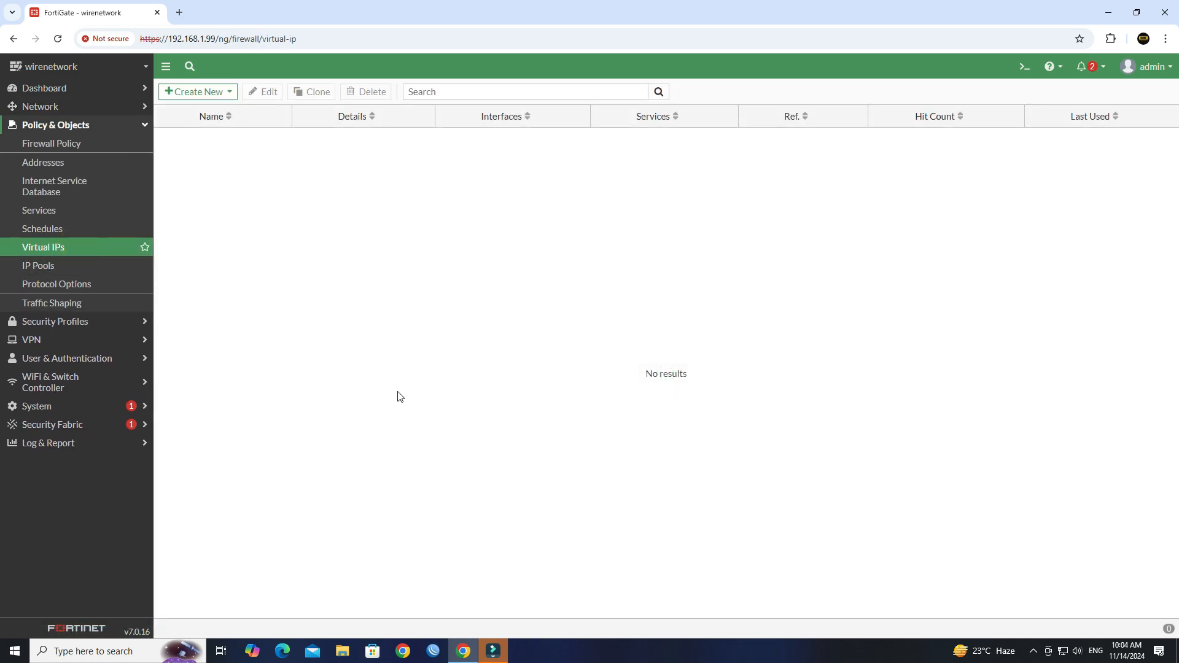
{"action": "left_click", "coordinate": [218, 93]}
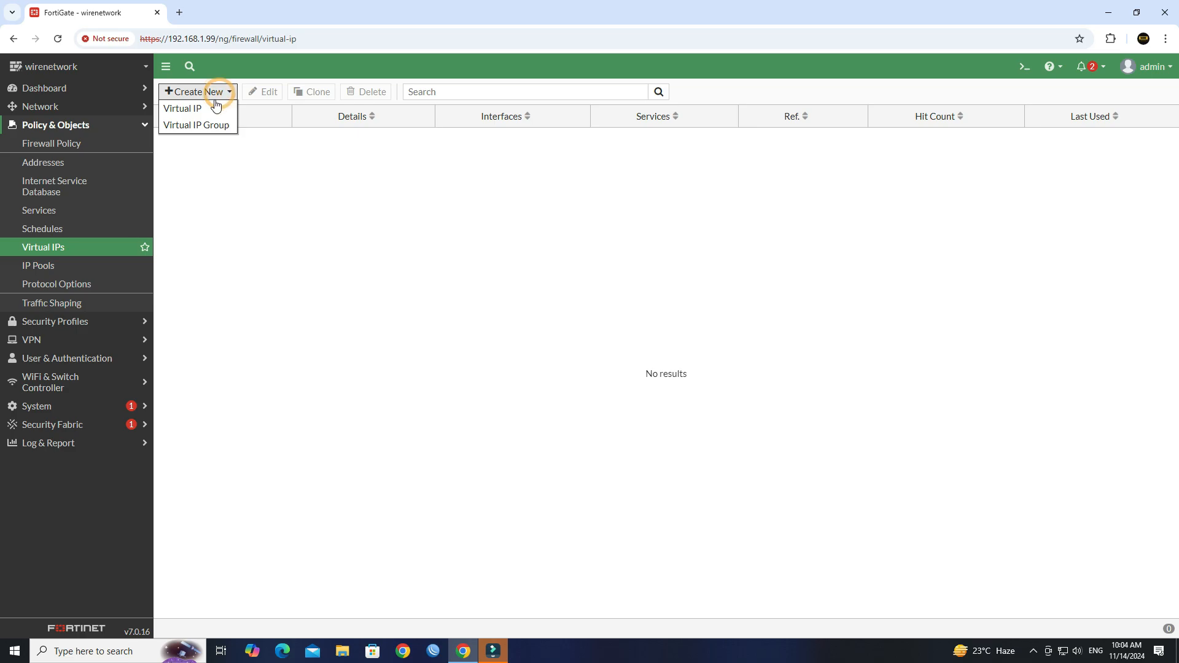
{"action": "left_click", "coordinate": [200, 117]}
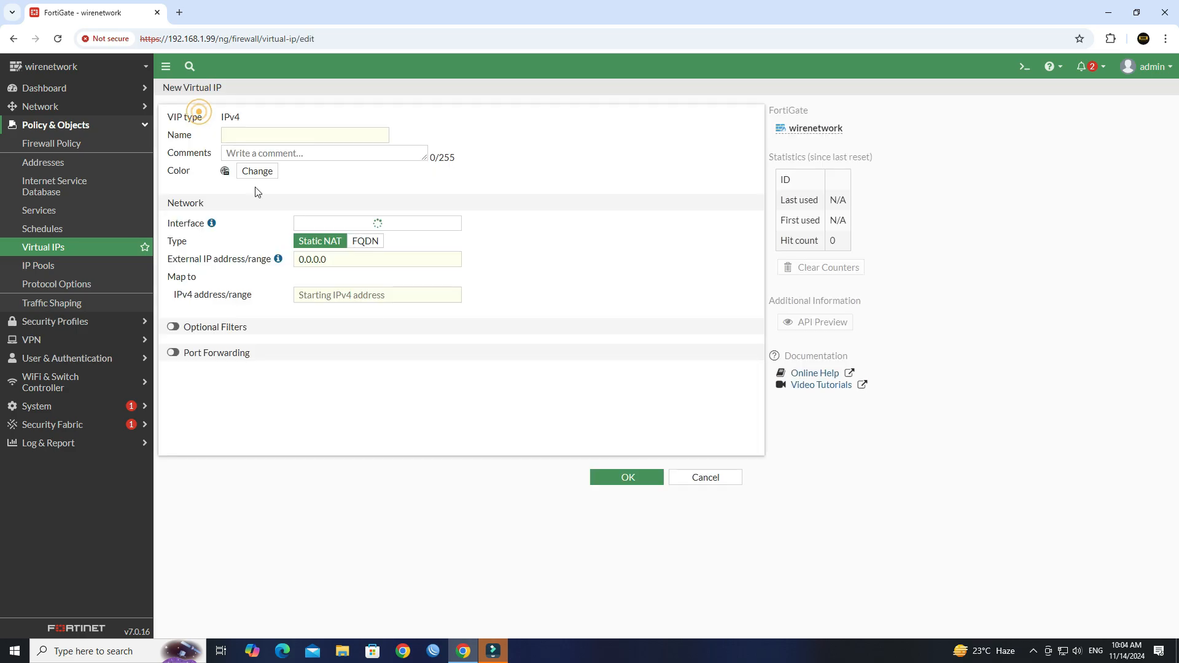
Name the virtual IP 'Port Forward' and copy the same text into Comments
{"action": "left_click", "coordinate": [277, 138]}
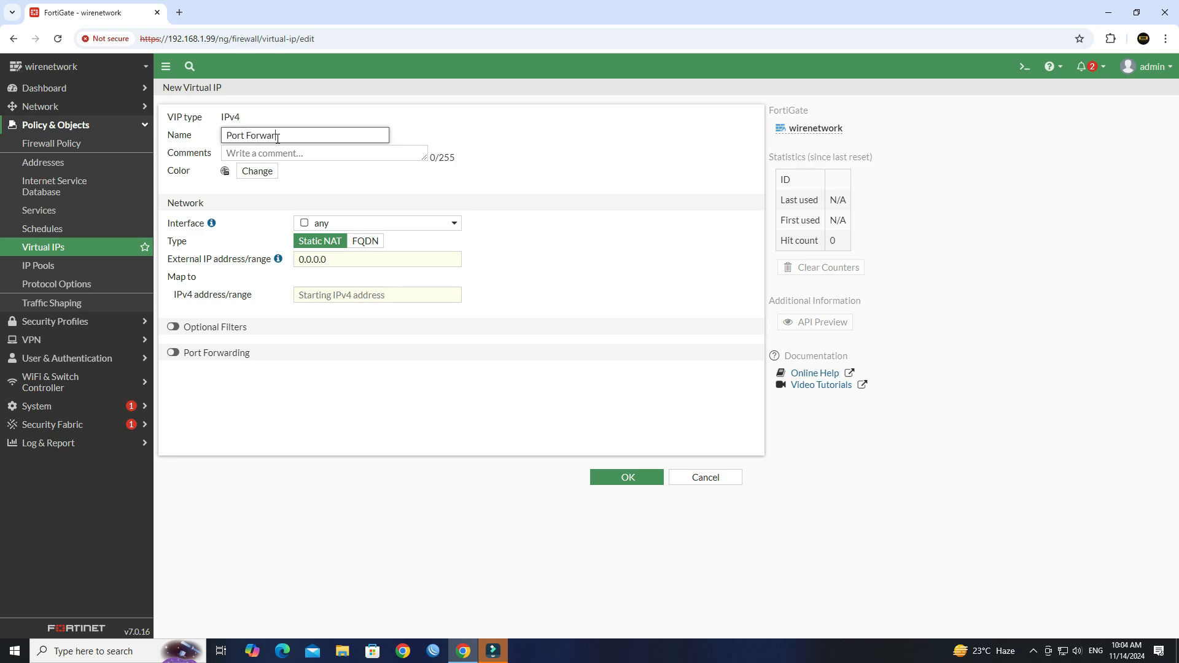
{"action": "left_click", "coordinate": [301, 151]}
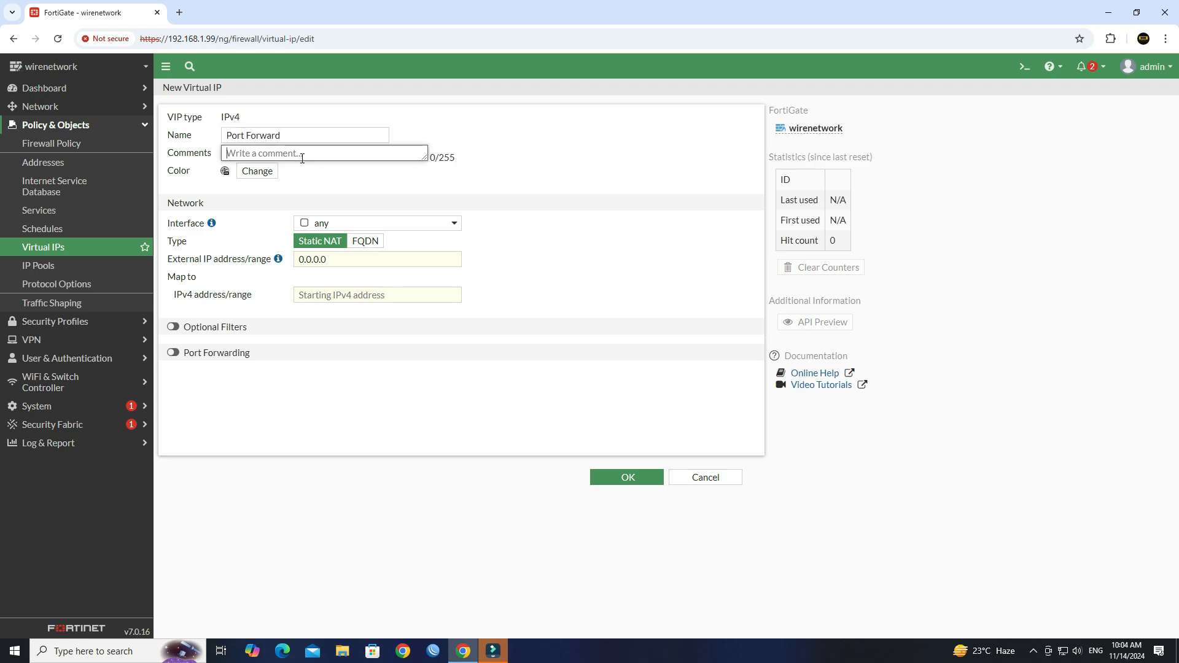
{"action": "left_click_drag", "start_coordinate": [302, 133], "coordinate": [211, 141]}
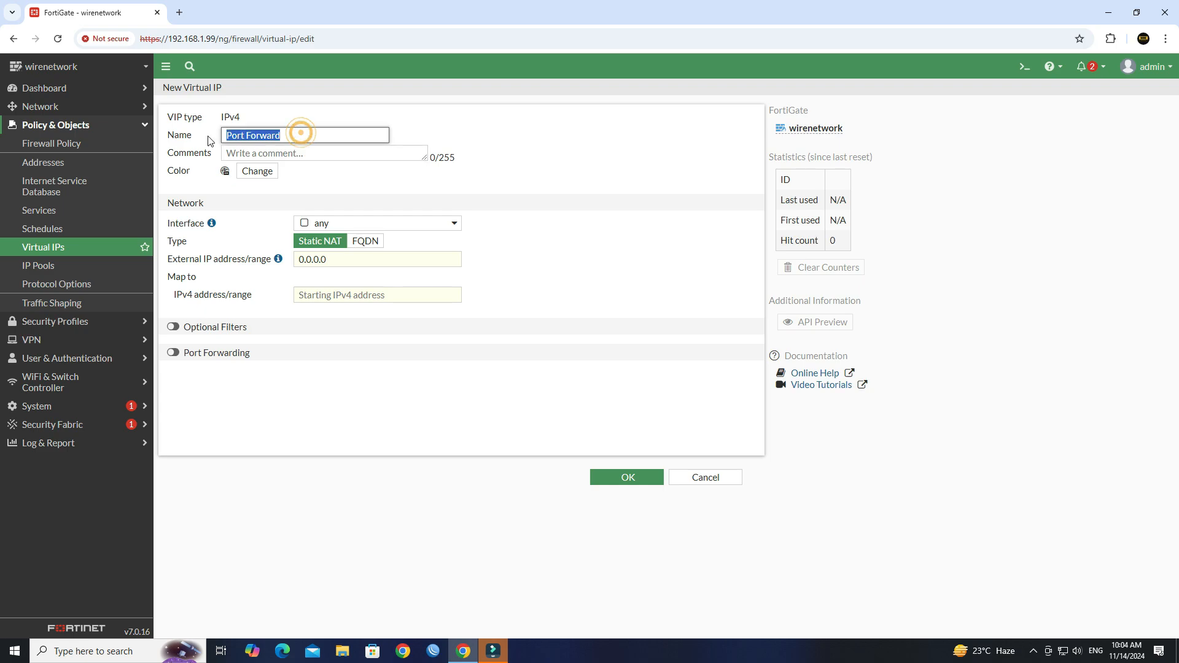
{"action": "key", "text": "ctrl+c"}
{"action": "left_click", "coordinate": [250, 152]}
{"action": "key", "text": "ctrl+v"}
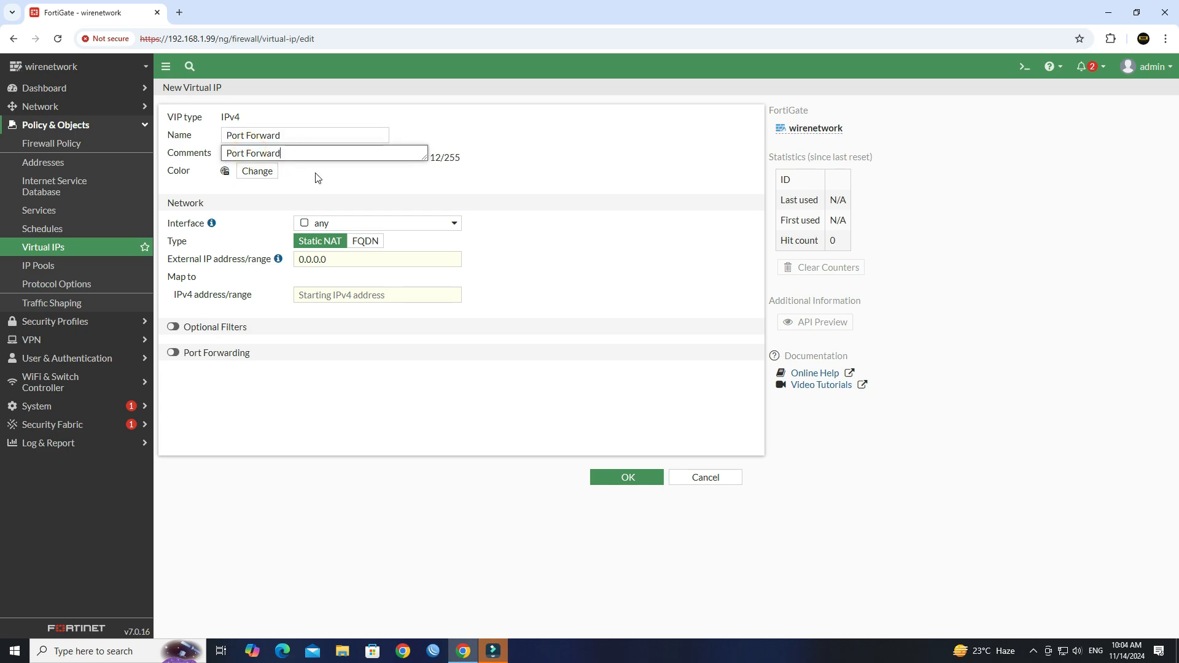
{"action": "left_click", "coordinate": [339, 176]}
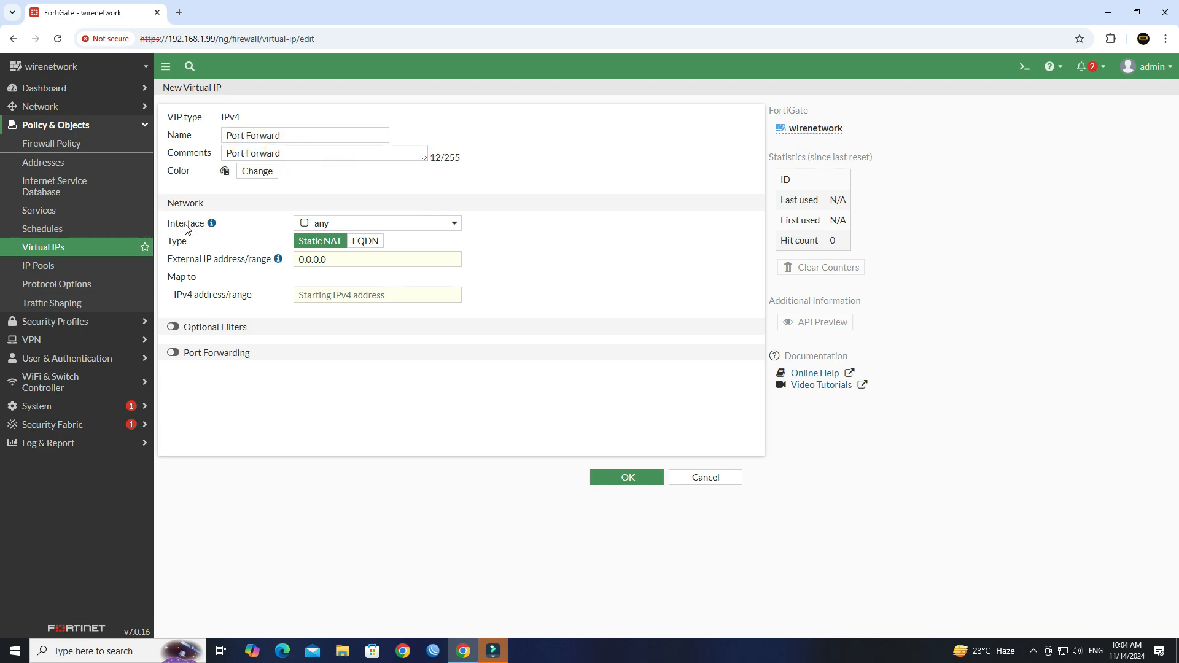
Set interface wan and replace external IP 0.0.0.0 with 103.158.44.222
{"action": "left_click", "coordinate": [372, 227]}
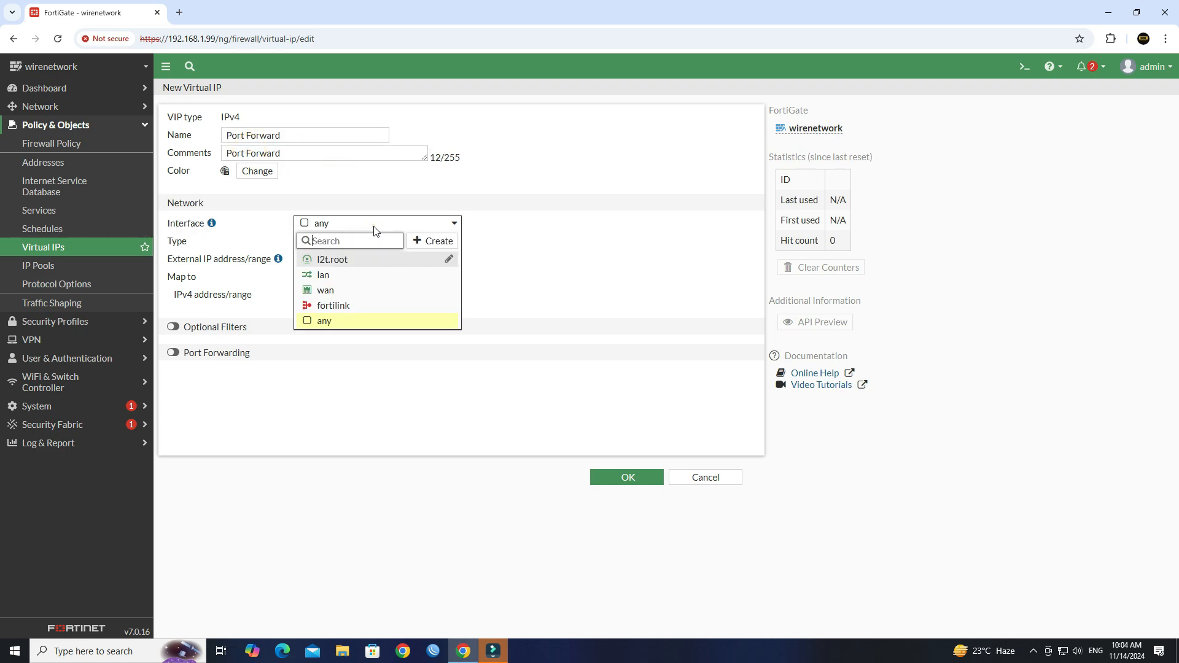
{"action": "left_click", "coordinate": [359, 296]}
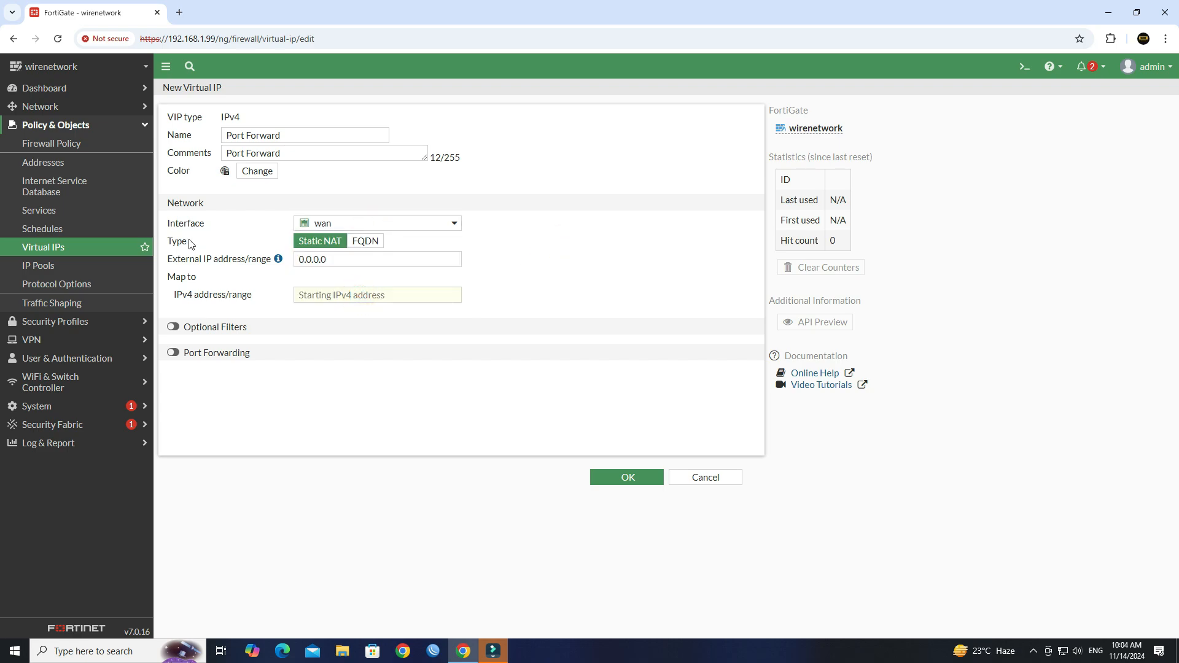
{"action": "left_click_drag", "start_coordinate": [188, 240], "coordinate": [170, 244]}
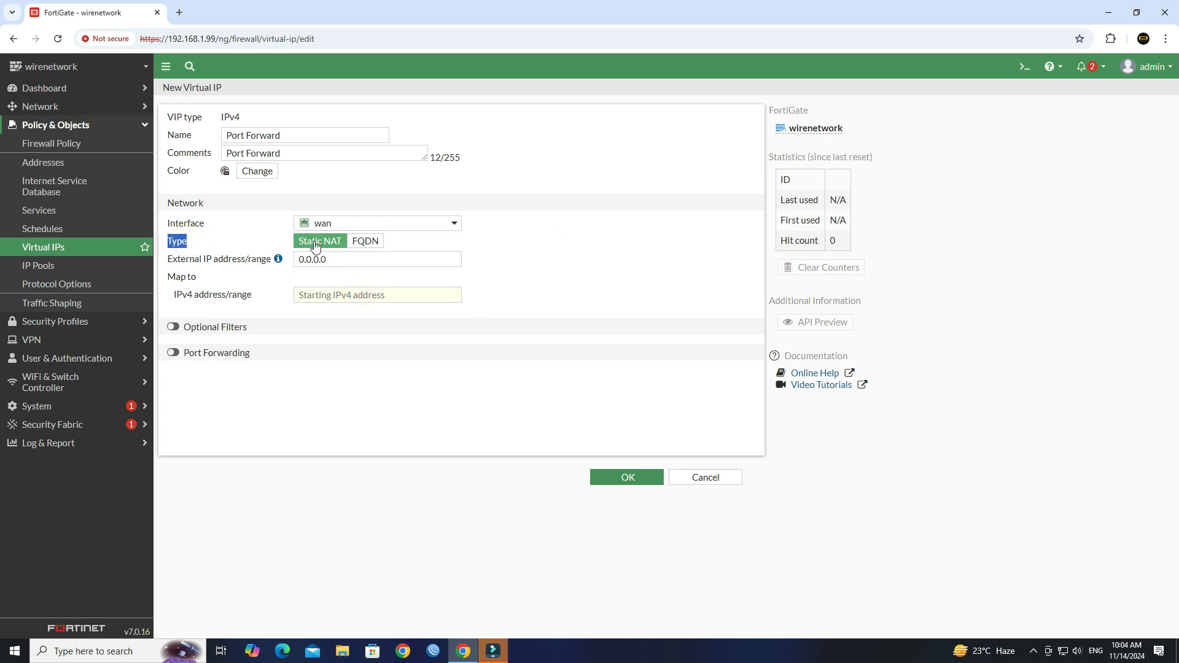
{"action": "left_click", "coordinate": [344, 258]}
{"action": "double_click", "coordinate": [347, 259]}
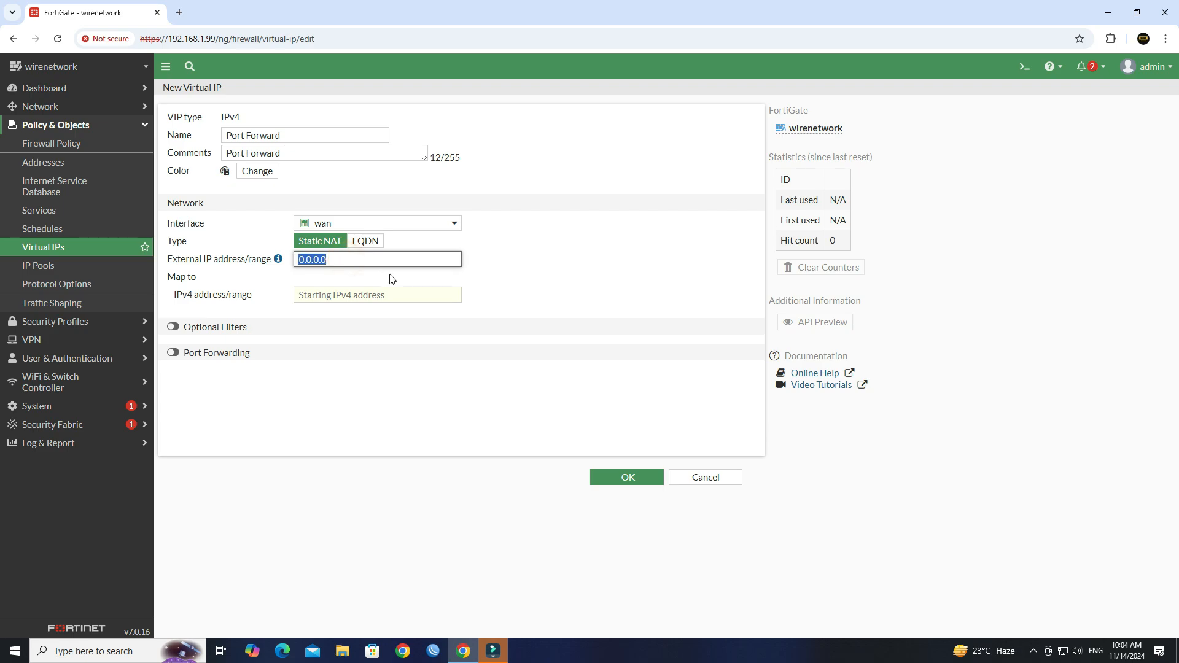
{"action": "type", "text": "103."}
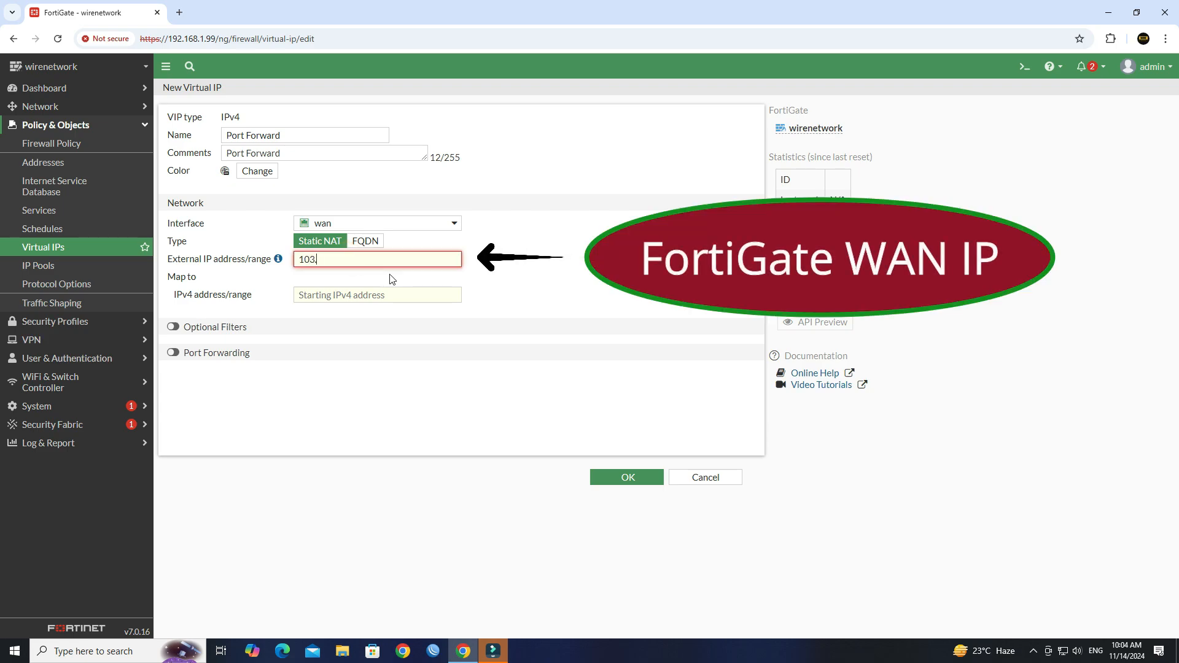
{"action": "type", "text": "158.44.222"}
{"action": "double_click", "coordinate": [382, 260]}
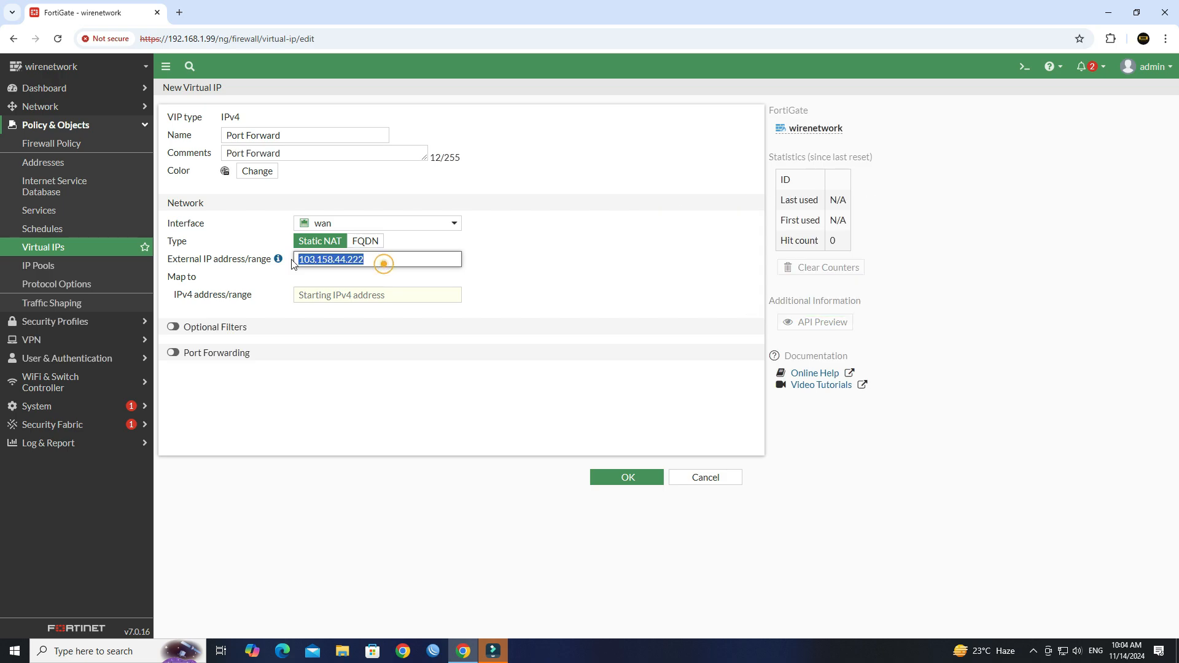
{"action": "left_click", "coordinate": [400, 261]}
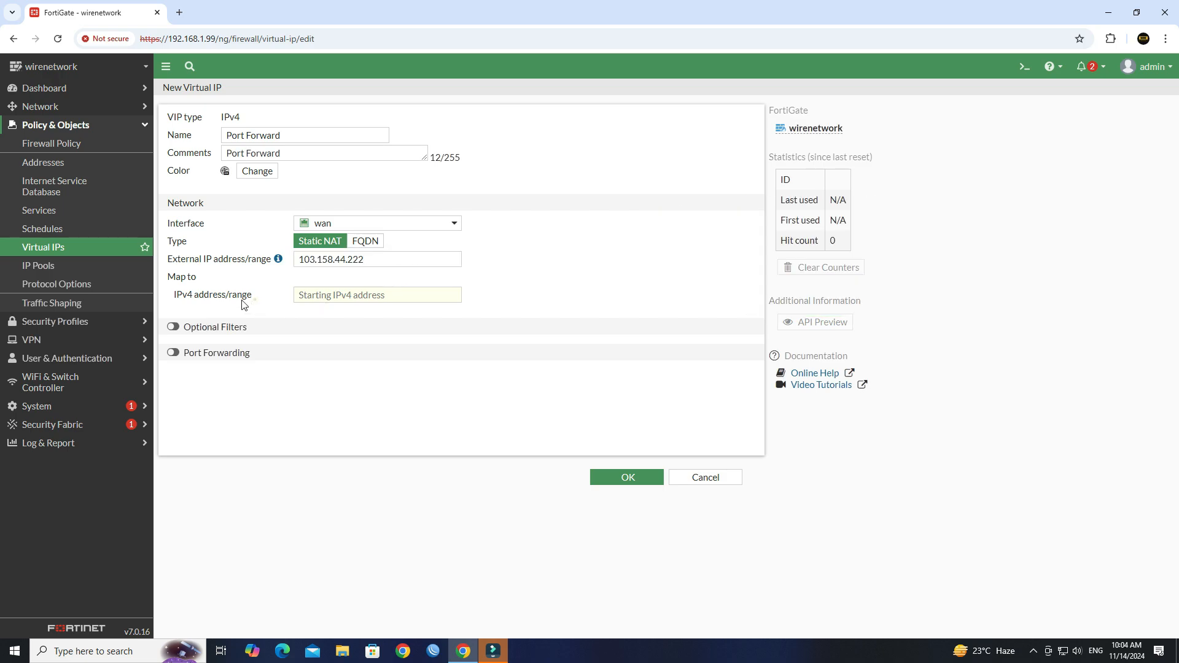
{"action": "left_click_drag", "start_coordinate": [261, 299], "coordinate": [174, 299]}
{"action": "left_click", "coordinate": [399, 295]}
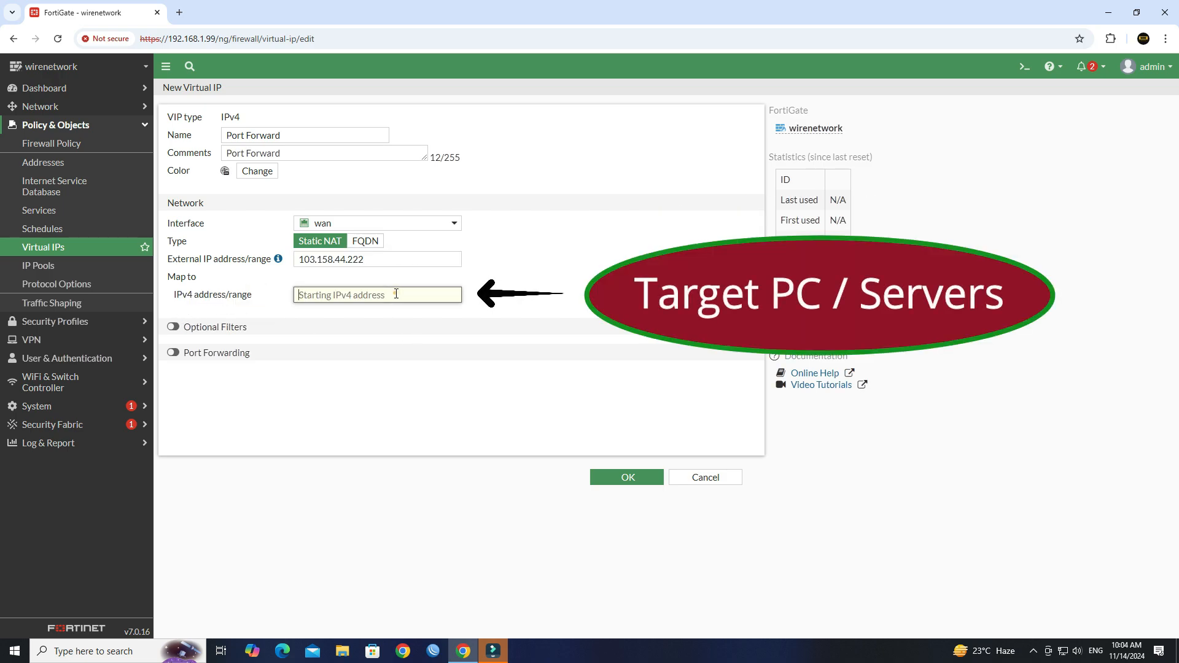
Run ipconfig in Command Prompt and select the PC's IPv4 address 192.168.1.110
{"action": "key", "text": "super+r"}
{"action": "type", "text": "cmd"}
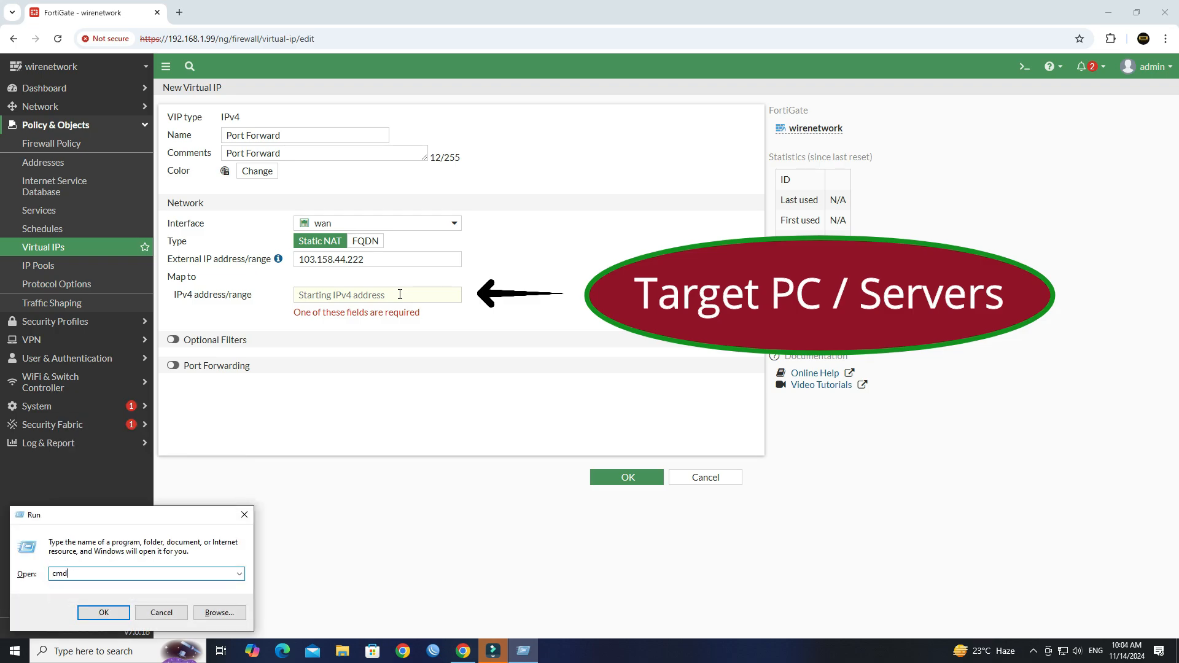
{"action": "key", "text": "Return"}
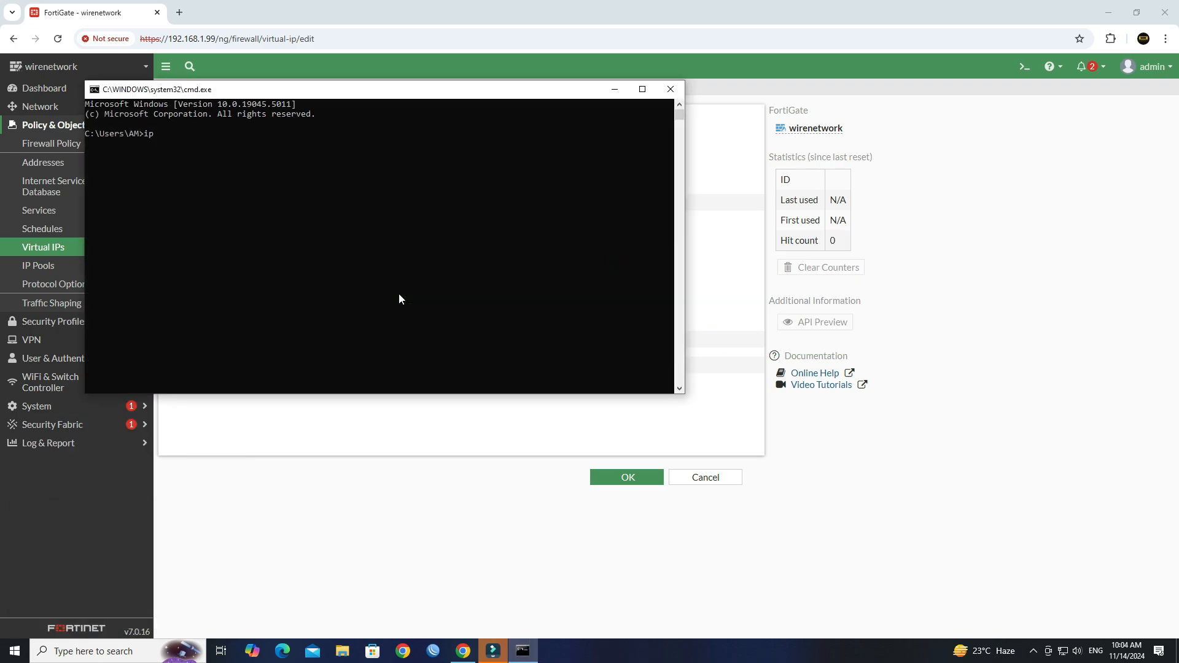
{"action": "type", "text": "ipconfig"}
{"action": "key", "text": "Return"}
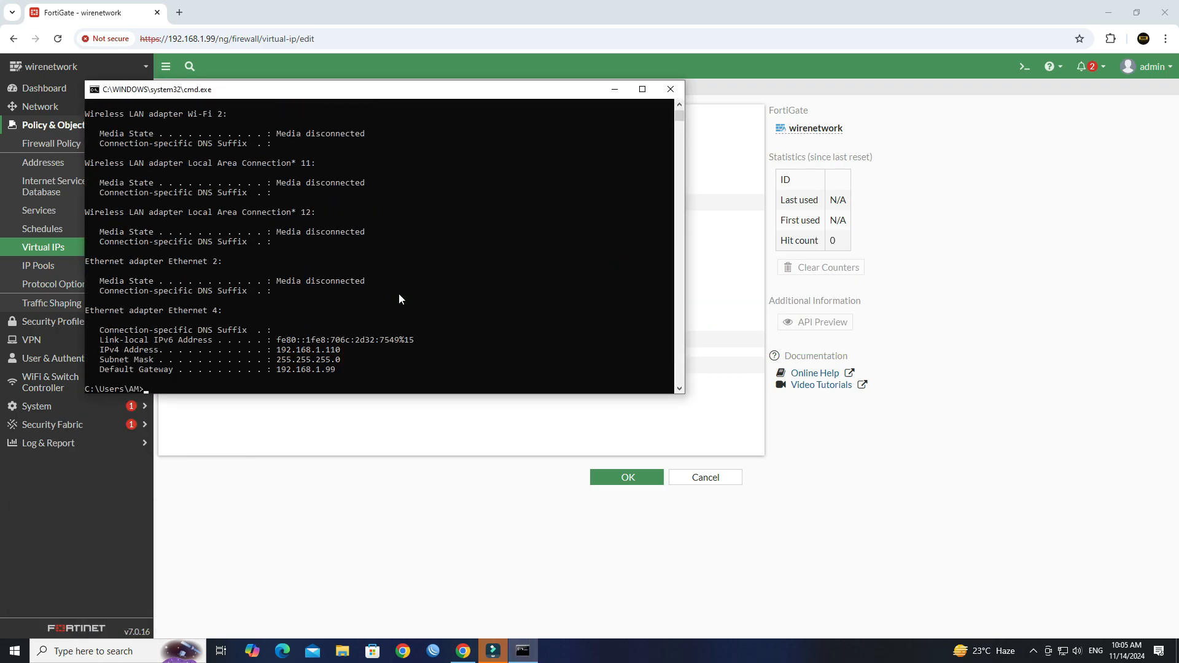
{"action": "left_click_drag", "start_coordinate": [354, 348], "coordinate": [284, 352]}
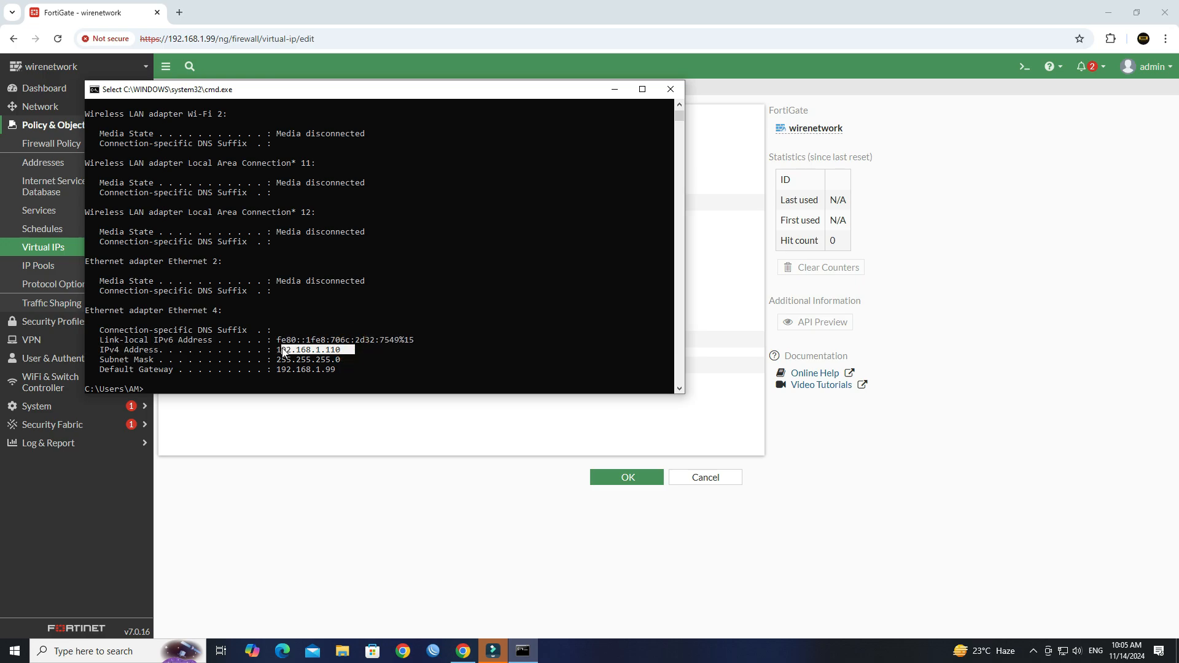
Enter 192.168.1.110 as the virtual IP's Map to IPv4 address
{"action": "left_click", "coordinate": [364, 411]}
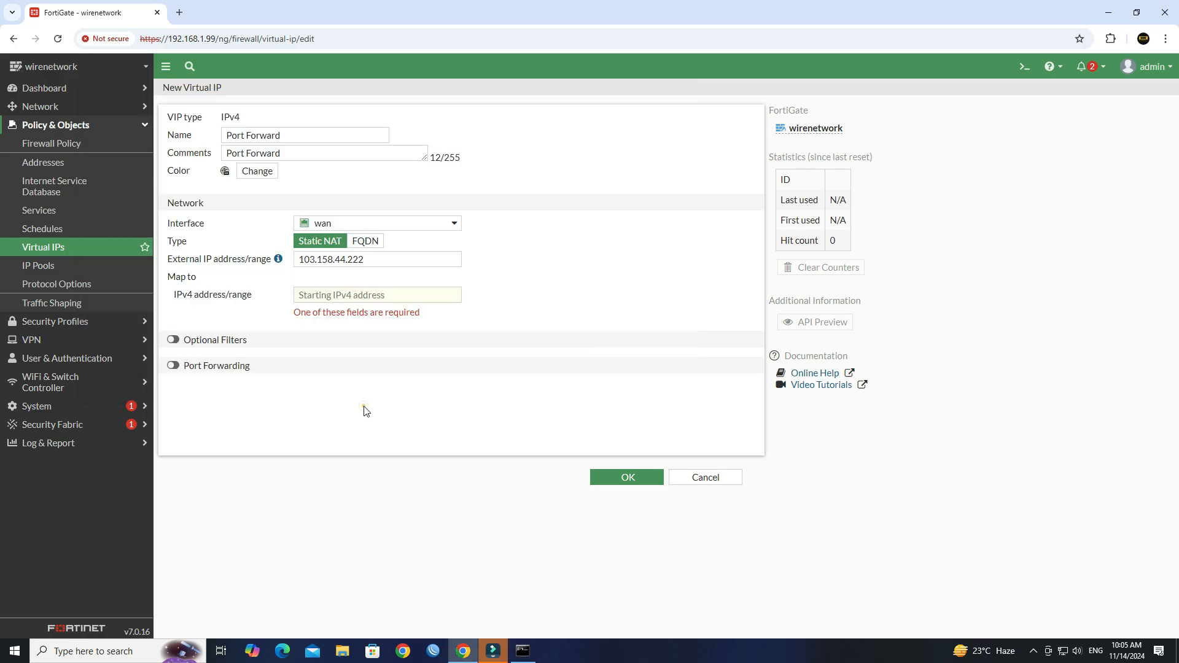
{"action": "left_click", "coordinate": [327, 296]}
{"action": "type", "text": "192.168.1.110"}
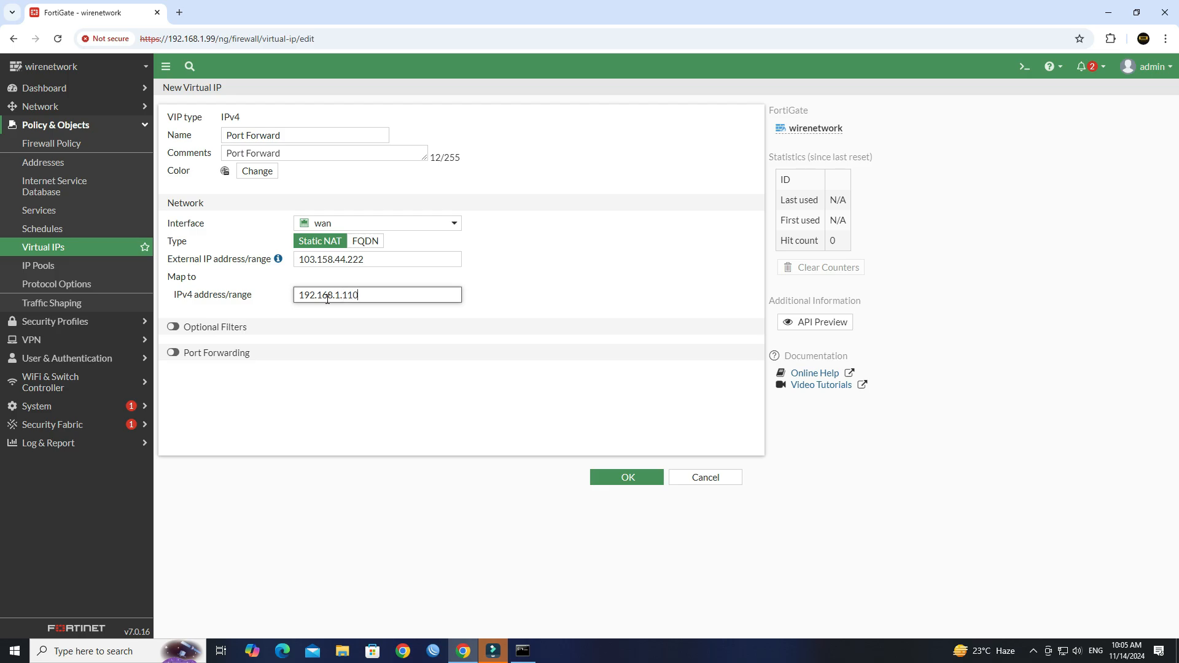
{"action": "left_click", "coordinate": [522, 651]}
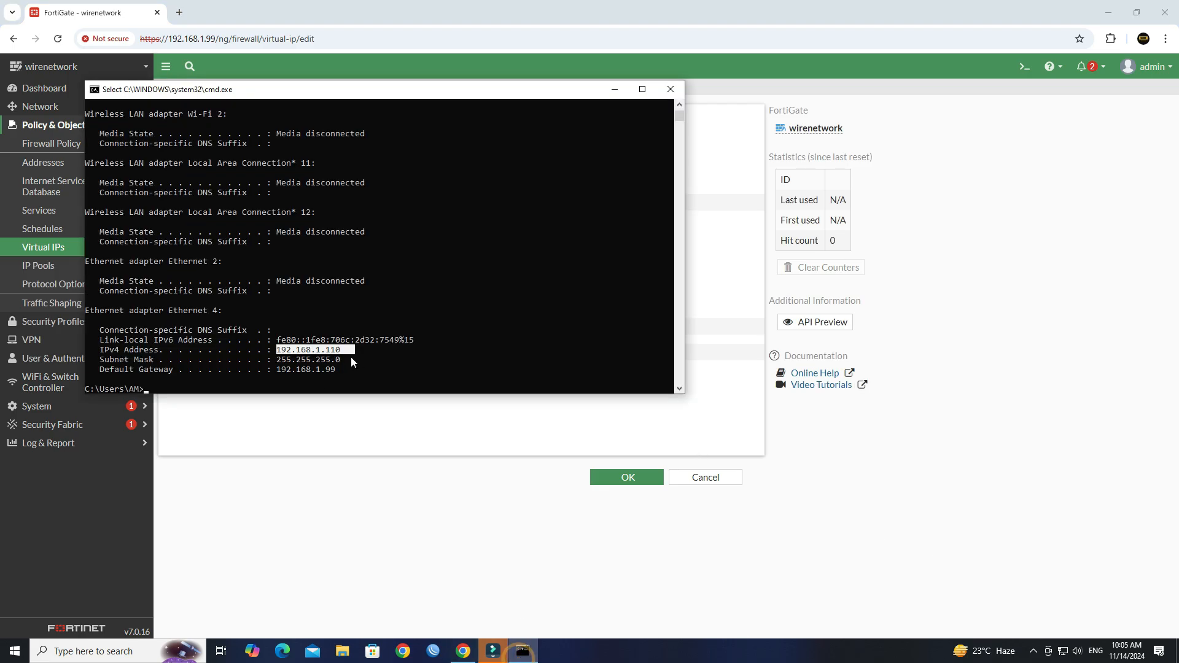
{"action": "left_click", "coordinate": [410, 445]}
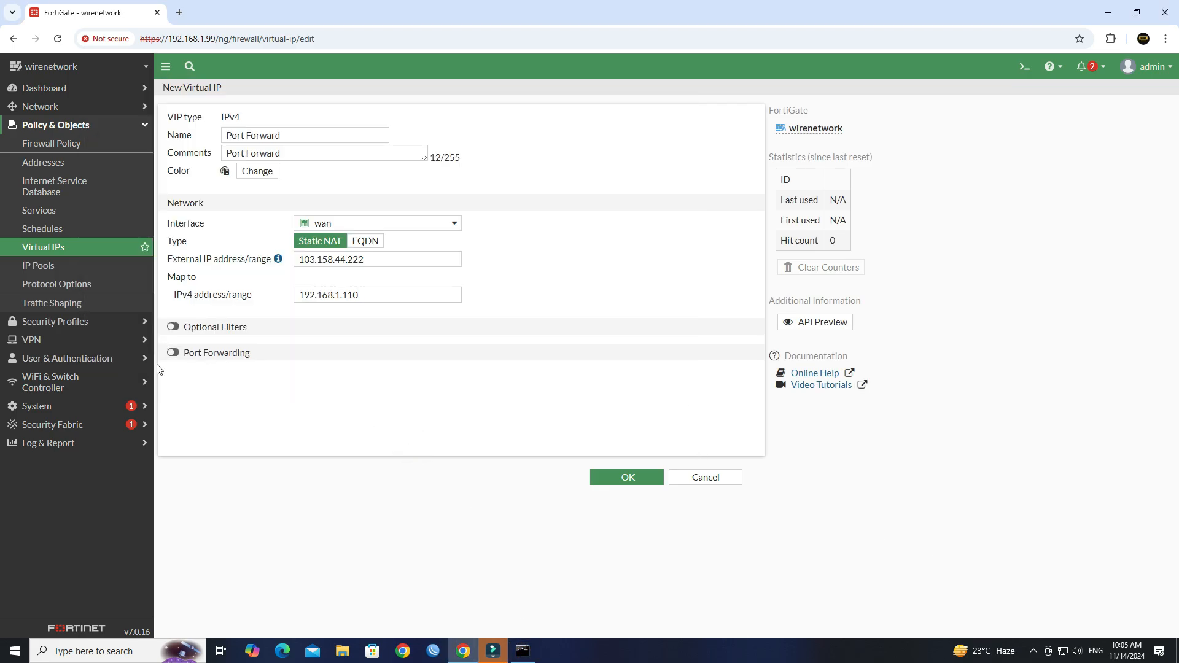
Enable TCP port forwarding with external port 3389 mapped to port 3389, and save
{"action": "left_click", "coordinate": [171, 353]}
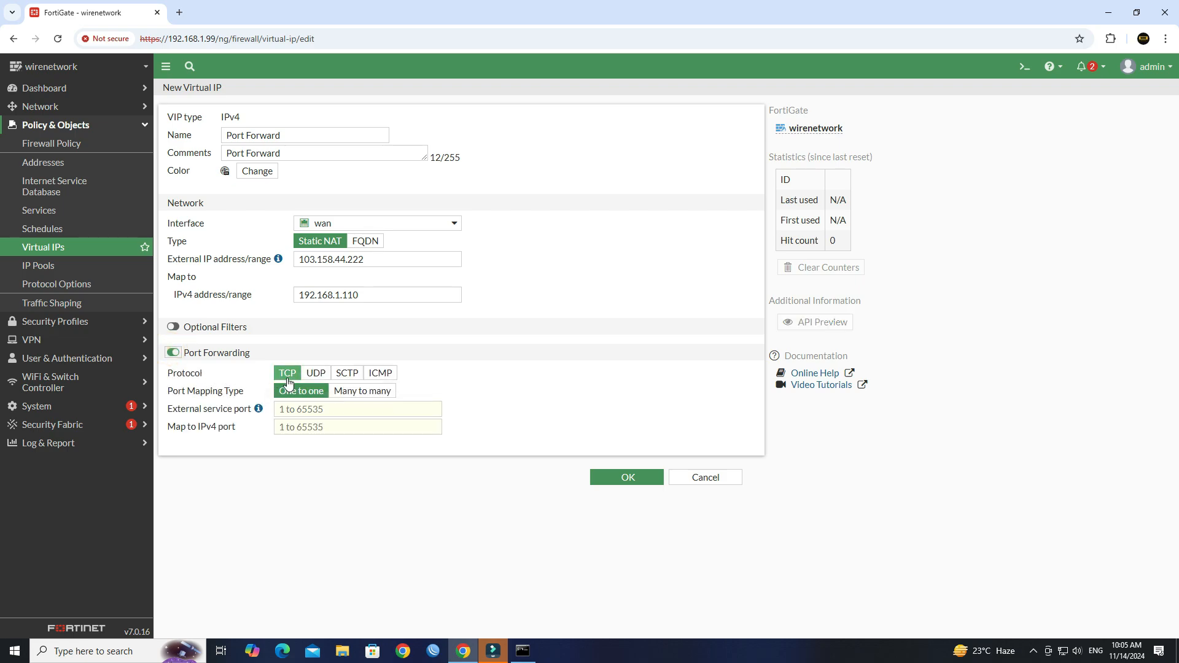
{"action": "left_click", "coordinate": [293, 410]}
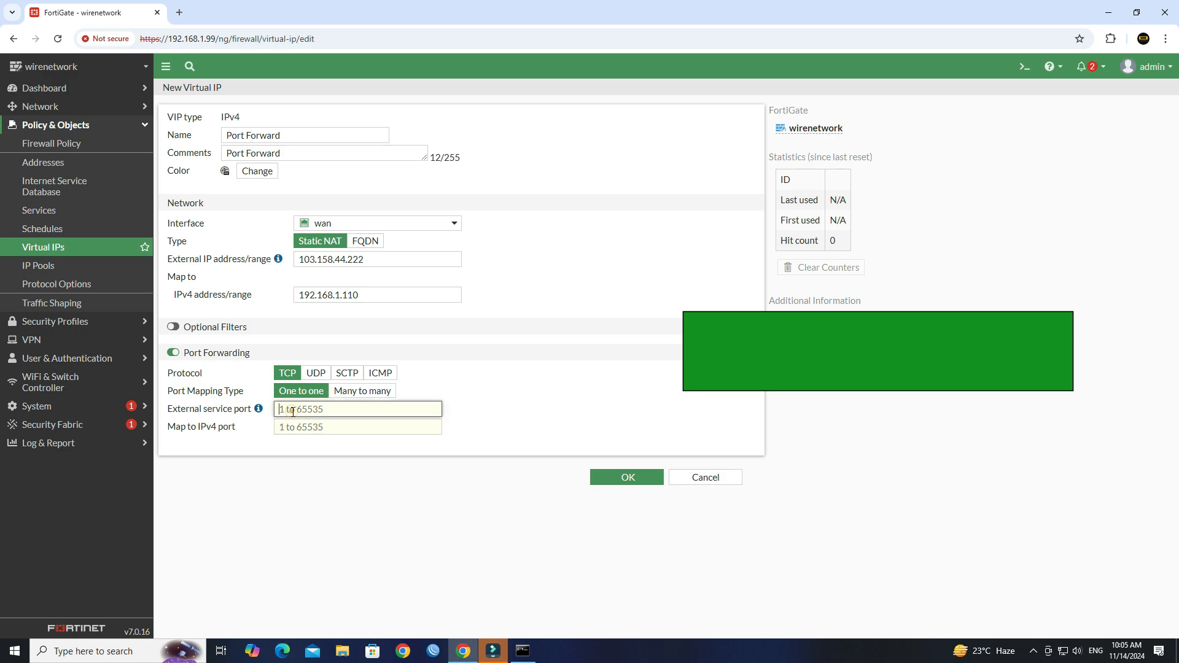
{"action": "type", "text": "3389"}
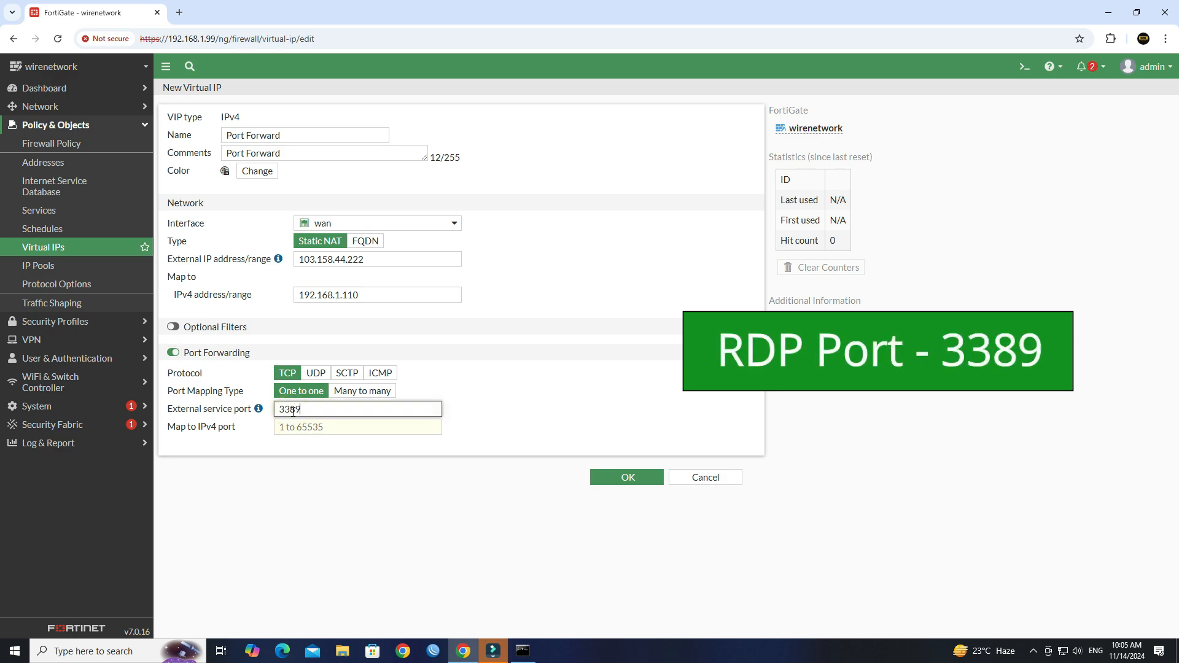
{"action": "key", "text": "Tab"}
{"action": "left_click", "coordinate": [306, 429]}
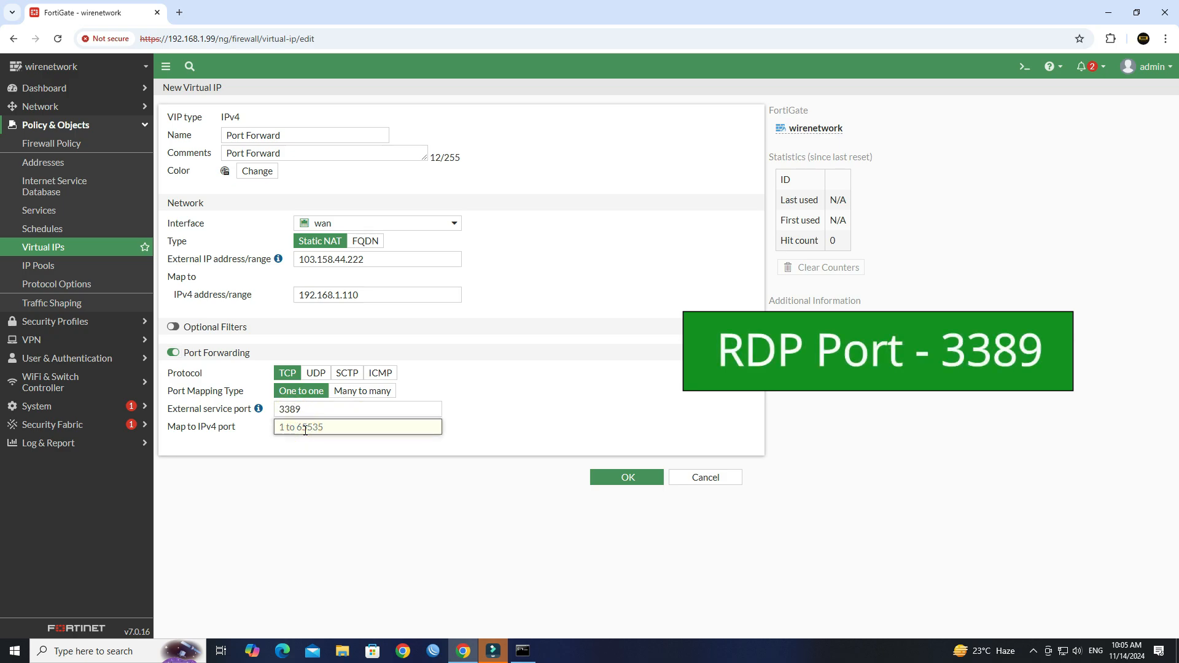
{"action": "type", "text": "3389"}
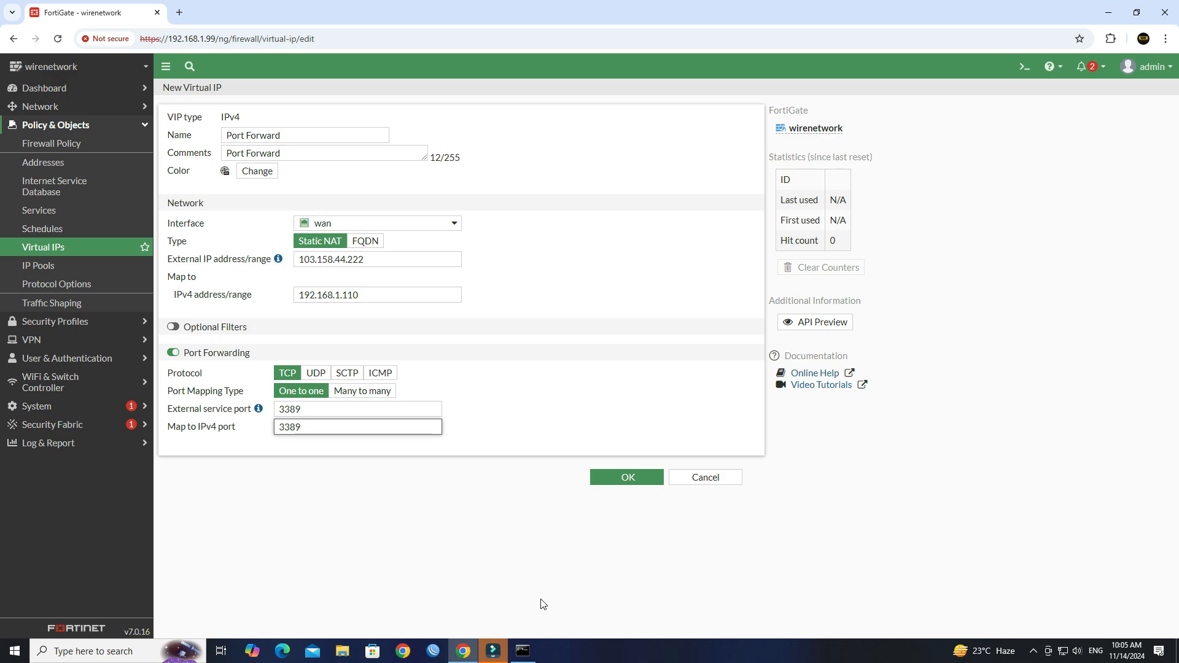
{"action": "left_click", "coordinate": [612, 489]}
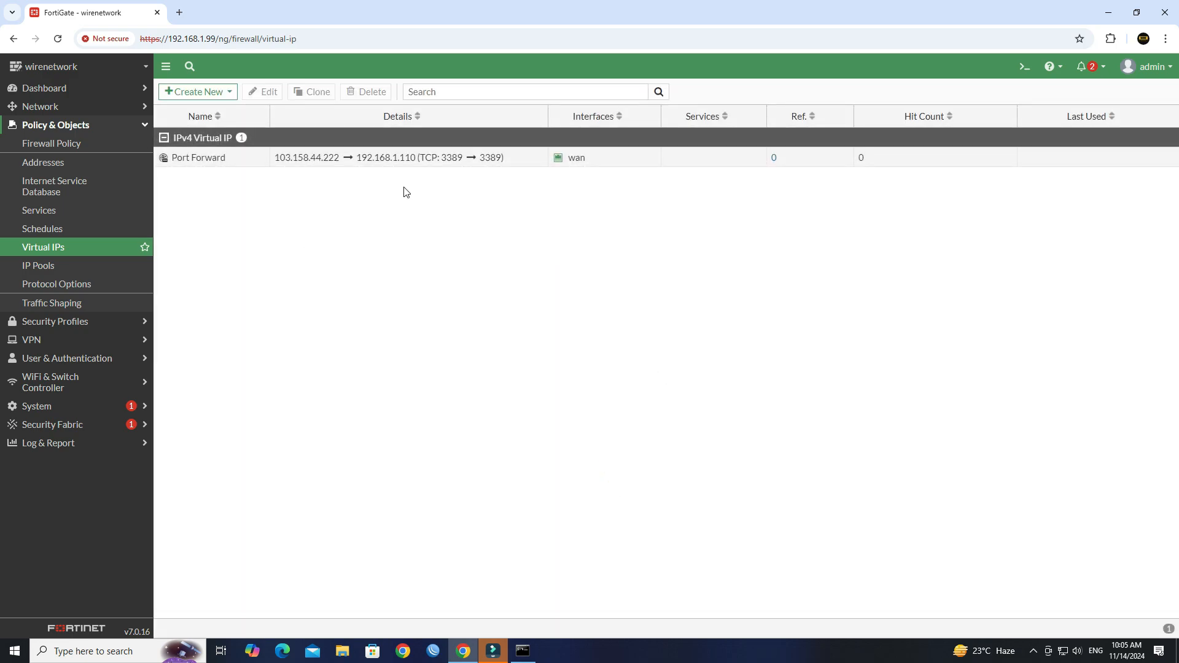
Check the saved Port Forward virtual IP, then go to the Firewall Policy list
{"action": "left_click", "coordinate": [409, 163]}
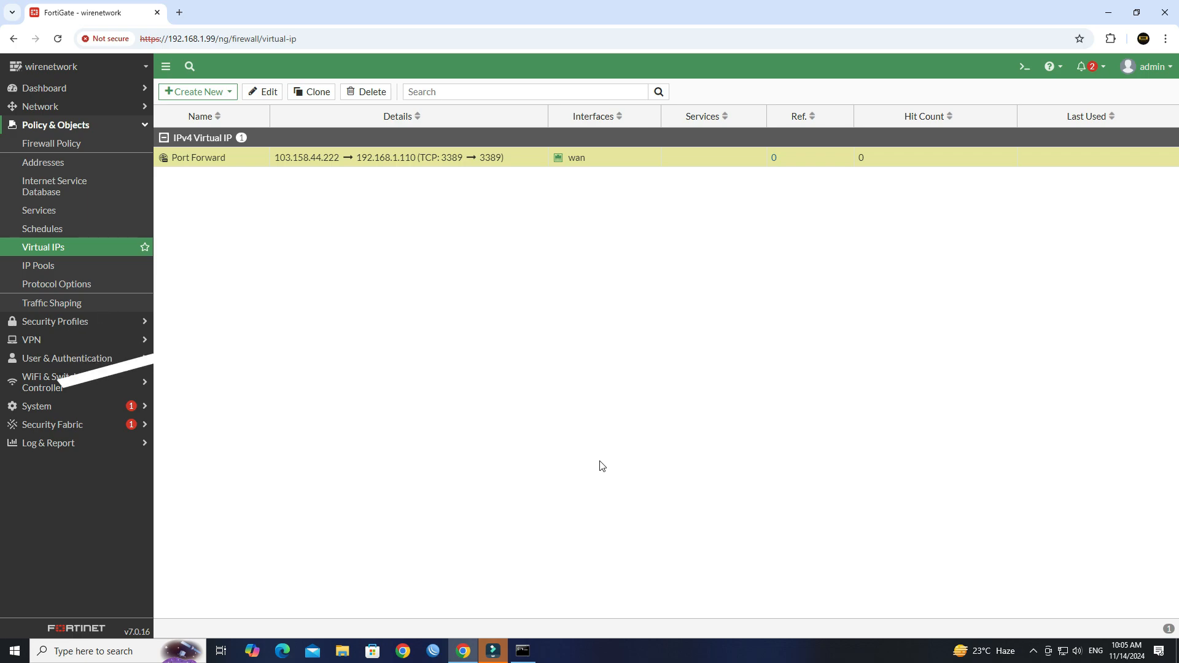
{"action": "left_click", "coordinate": [599, 461]}
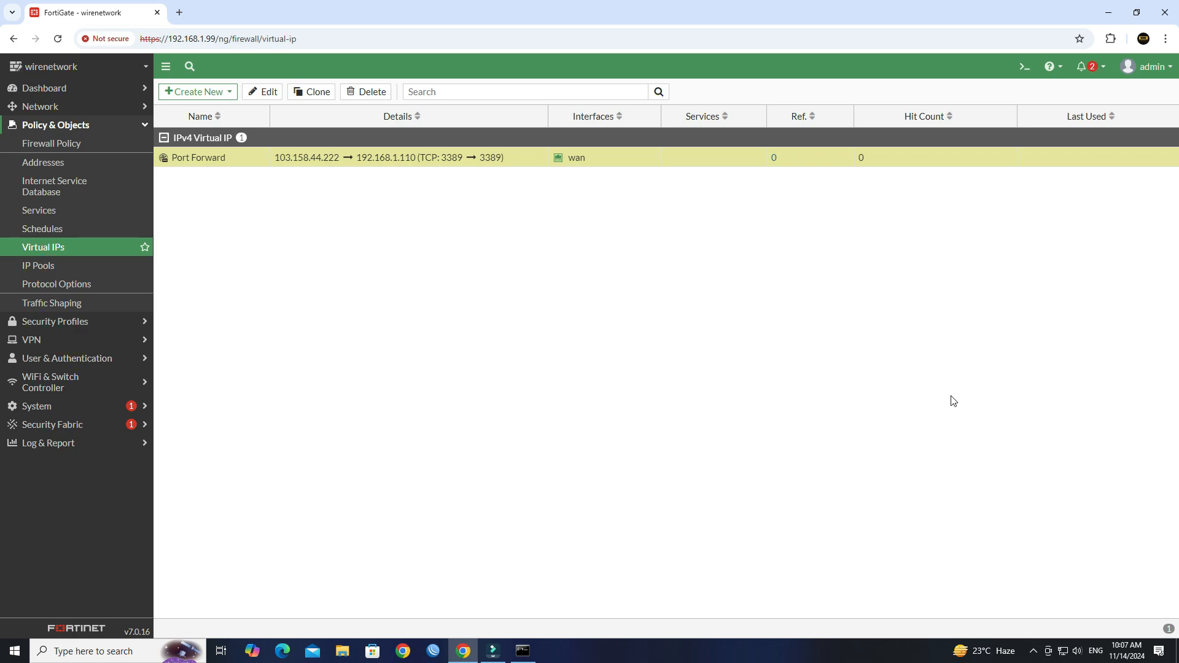
{"action": "left_click", "coordinate": [61, 150]}
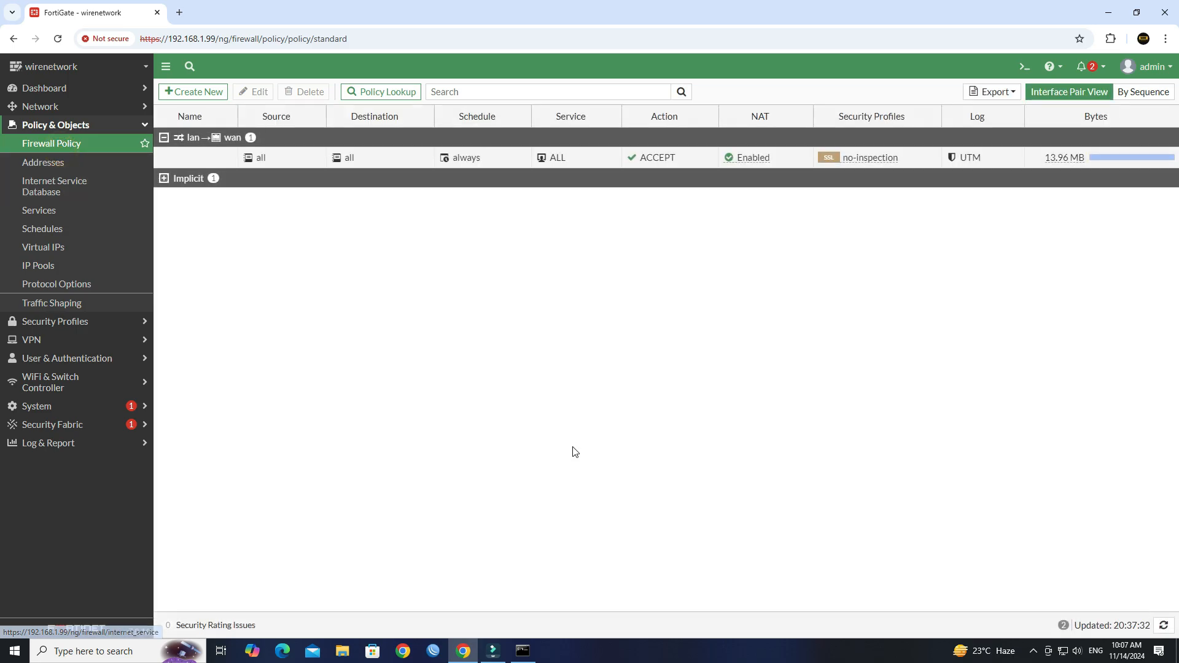
Create a new policy named Port Forward with incoming wan and outgoing lan
{"action": "left_click", "coordinate": [184, 100]}
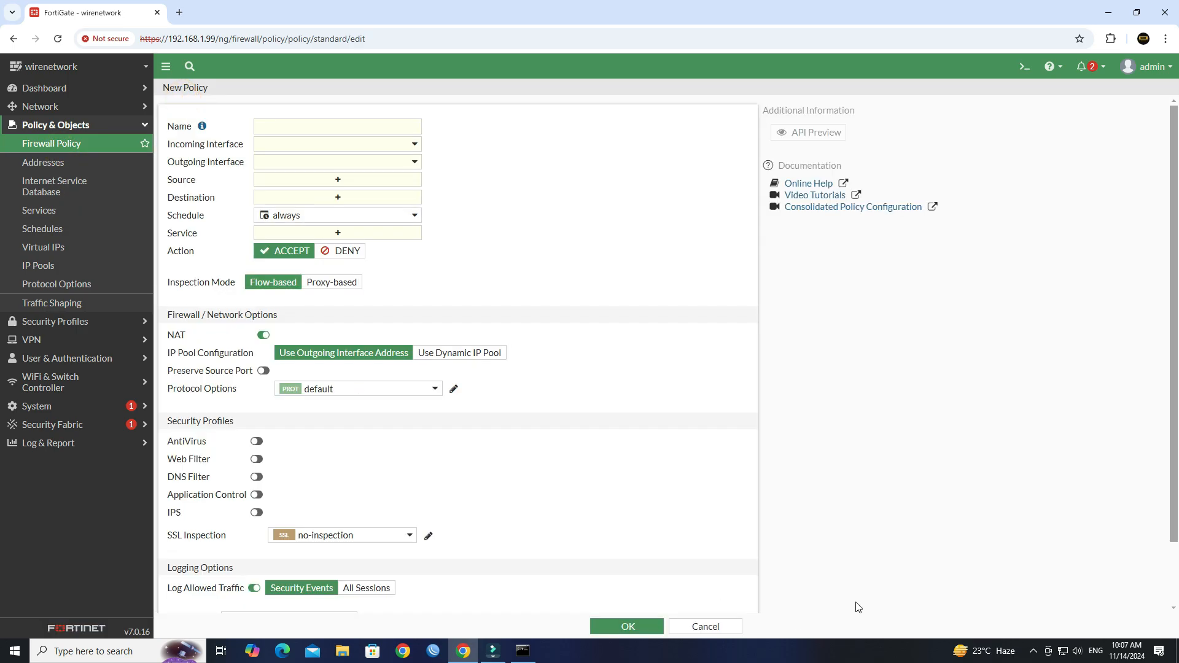
{"action": "left_click", "coordinate": [371, 134]}
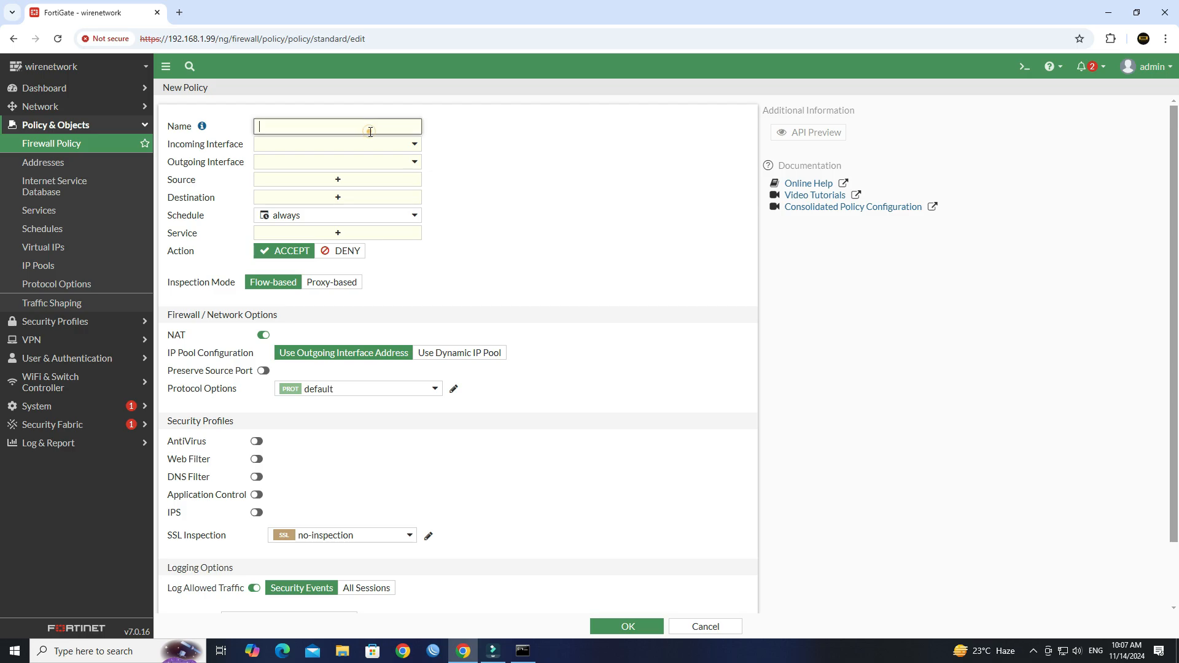
{"action": "type", "text": "Port Forward"}
{"action": "left_click", "coordinate": [374, 150]}
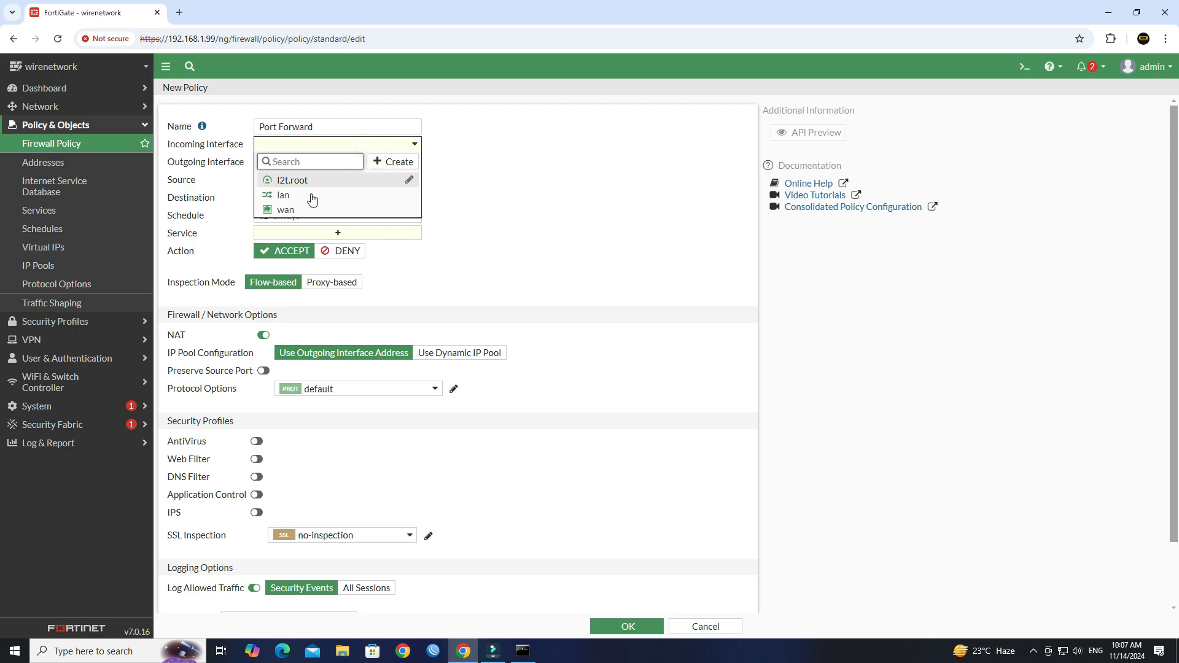
{"action": "left_click", "coordinate": [303, 209]}
{"action": "left_click", "coordinate": [392, 163]}
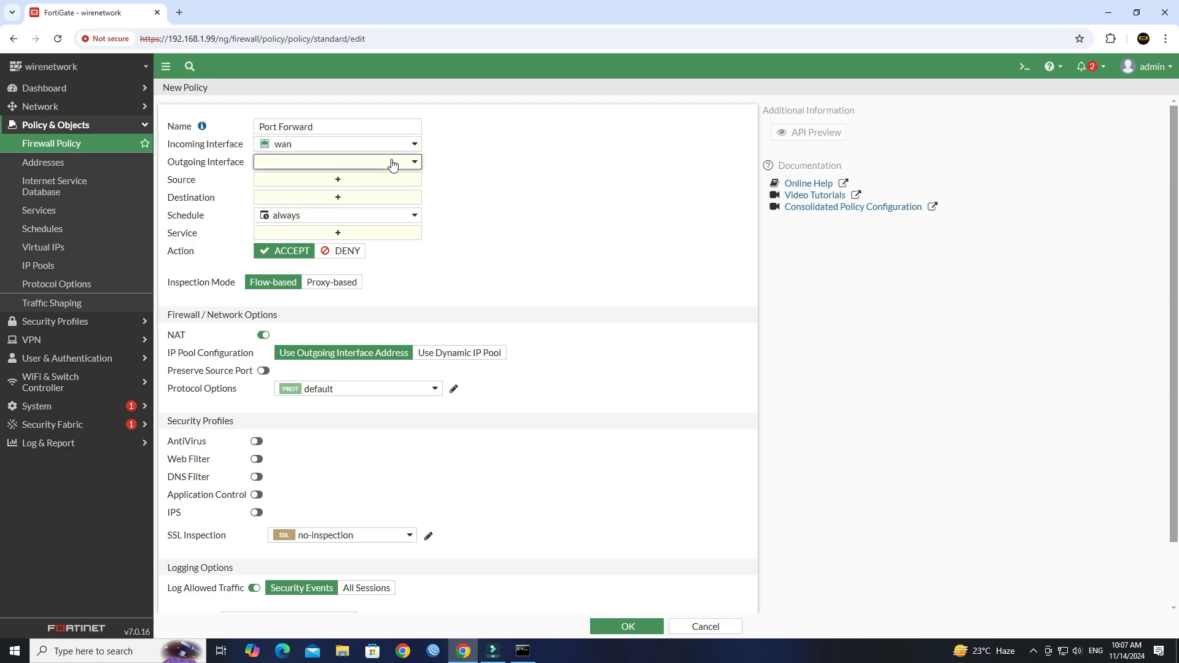
{"action": "left_click", "coordinate": [301, 215]}
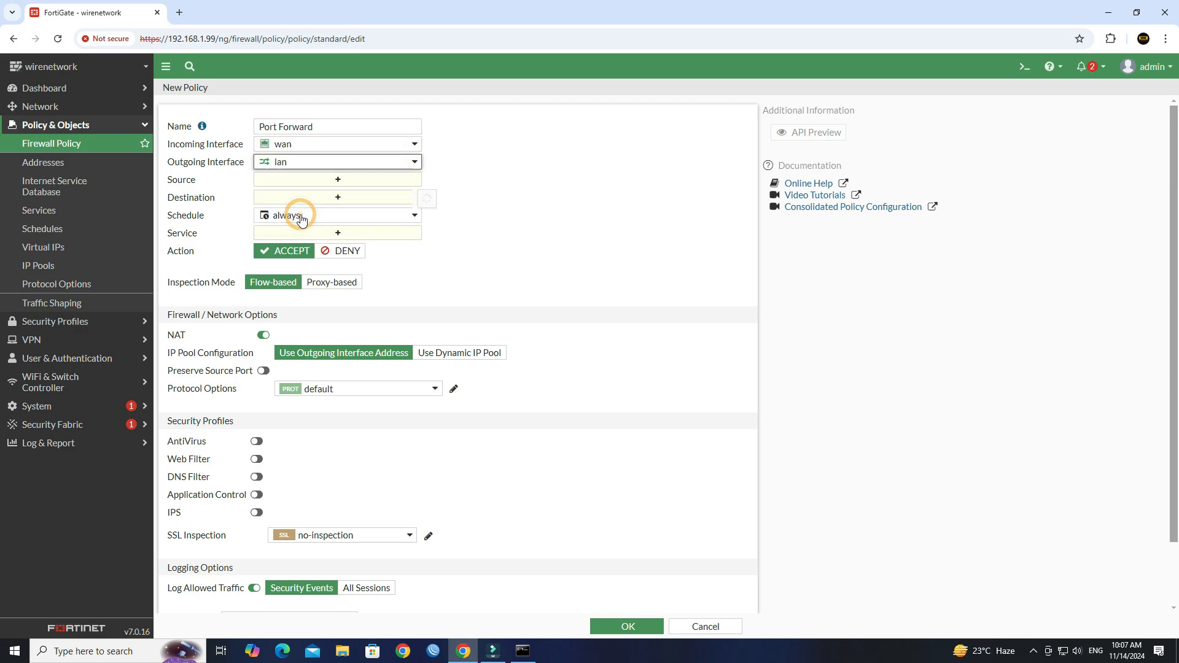
Set the policy source to all and destination to the Port Forward virtual IP
{"action": "left_click", "coordinate": [358, 186]}
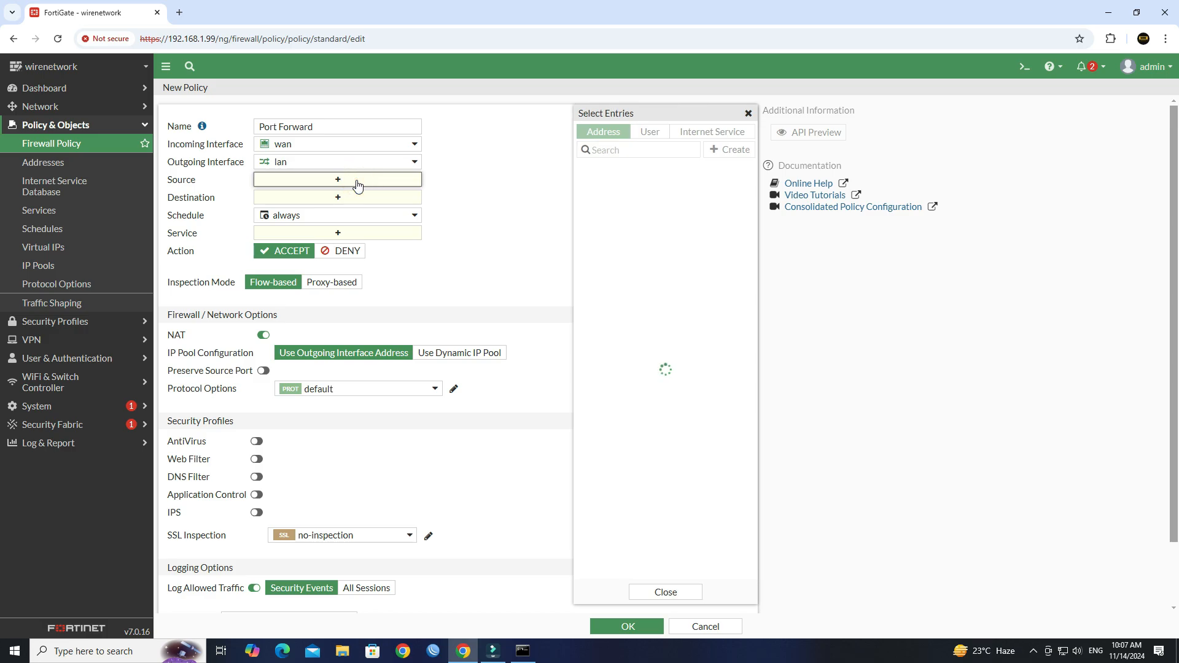
{"action": "left_click", "coordinate": [595, 183]}
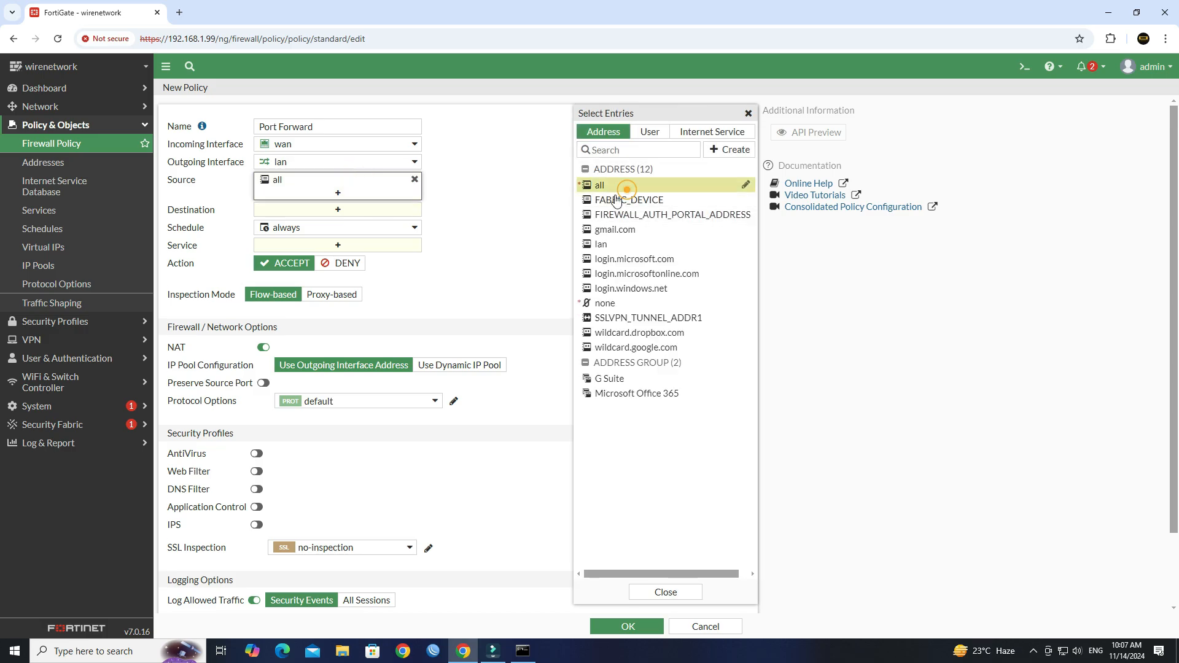
{"action": "left_click", "coordinate": [500, 245]}
{"action": "left_click", "coordinate": [408, 210]}
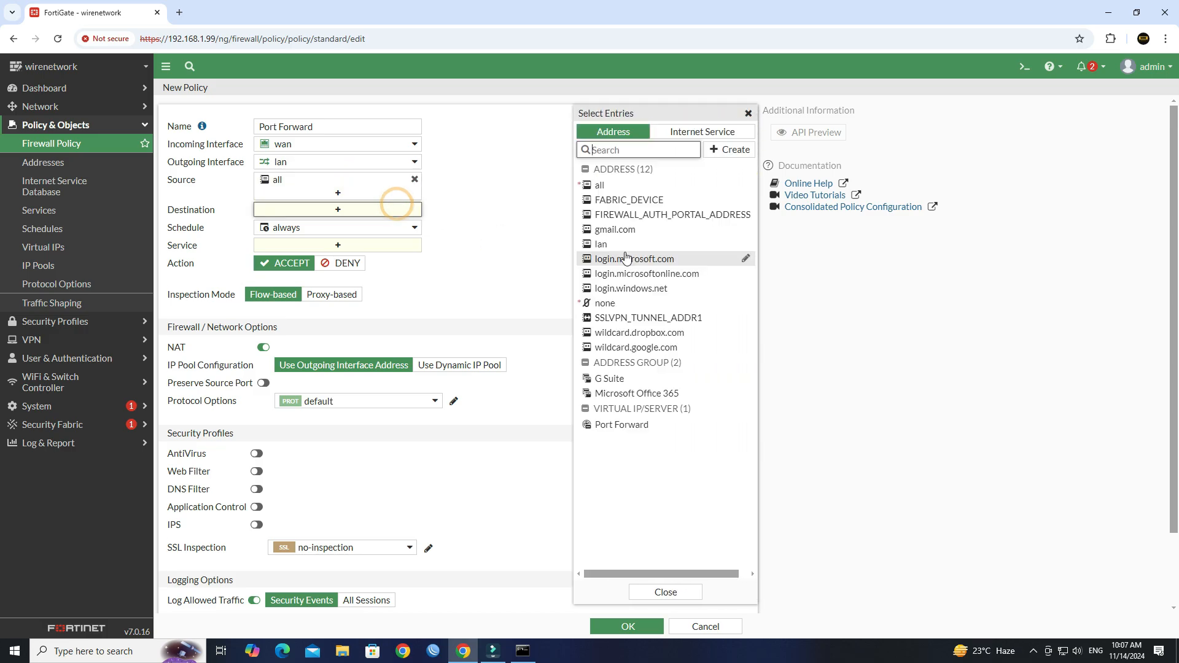
{"action": "mouse_move", "coordinate": [657, 428]}
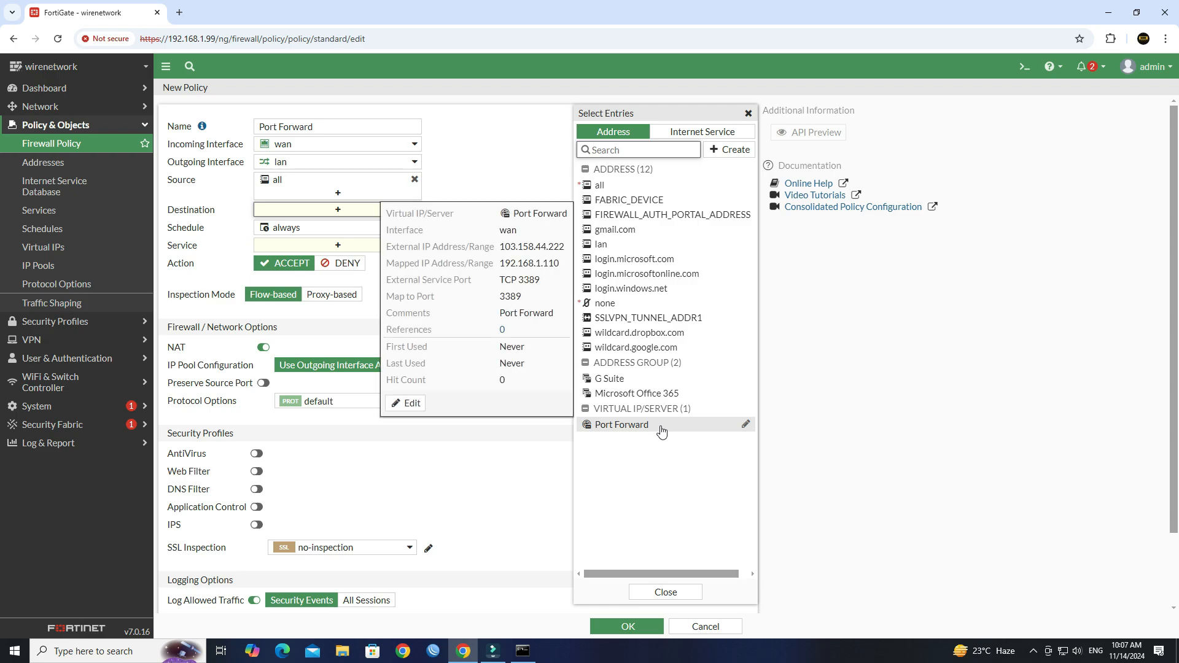
{"action": "left_click", "coordinate": [661, 432]}
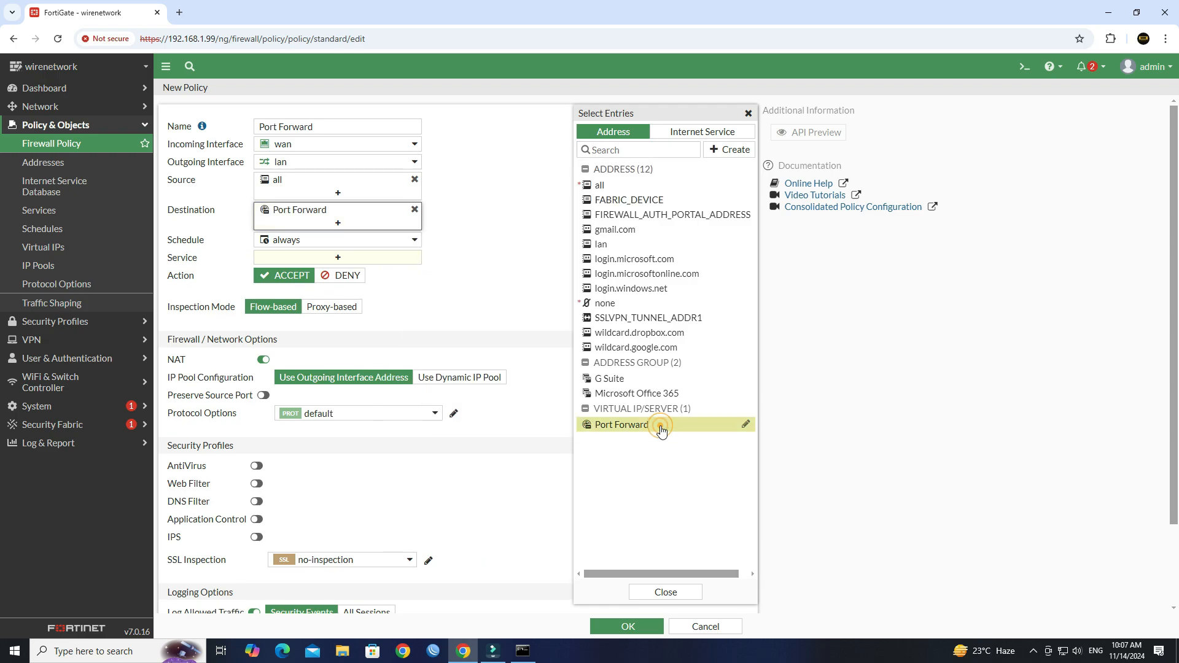
{"action": "left_click", "coordinate": [500, 304]}
{"action": "left_click", "coordinate": [395, 258]}
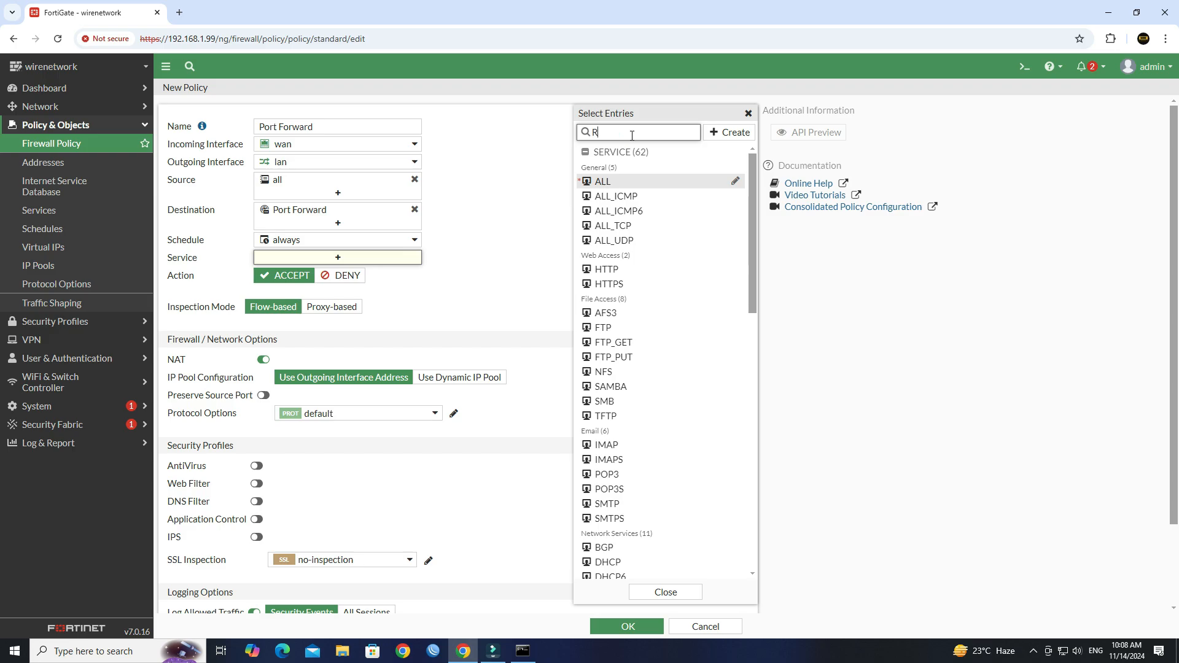
Add the RDP service to the wan→lan Port Forward policy and save it
{"action": "type", "text": "RDP"}
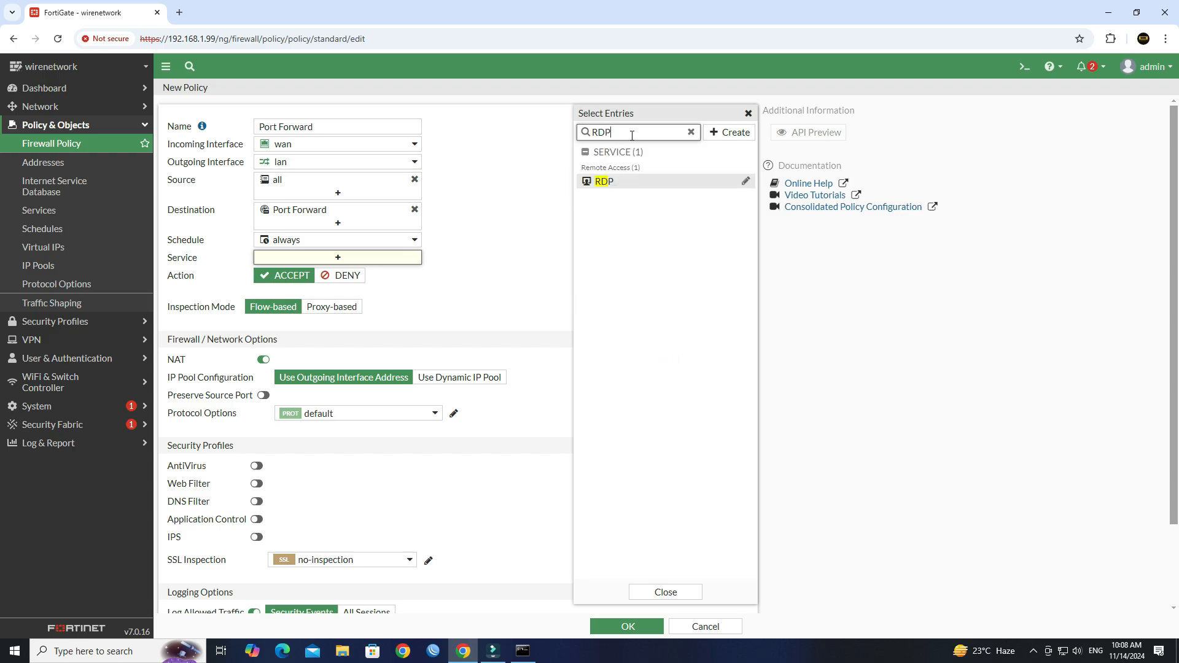
{"action": "left_click", "coordinate": [623, 182]}
{"action": "left_click", "coordinate": [482, 266]}
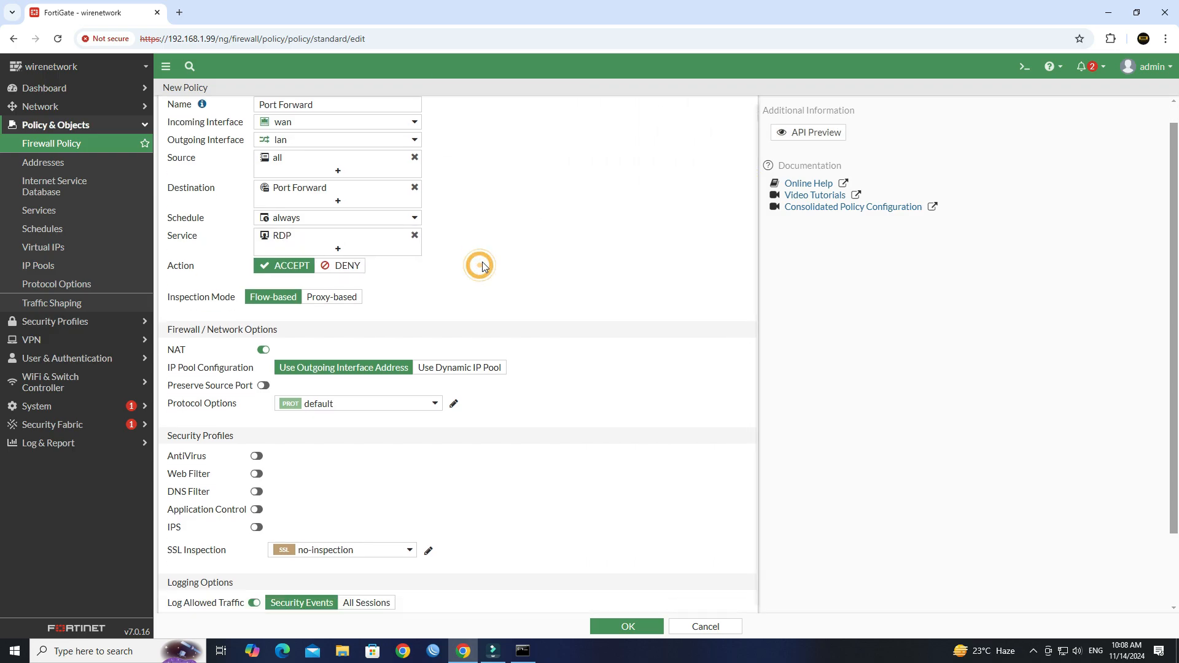
{"action": "scroll", "coordinate": [482, 266], "scroll_direction": "down", "scroll_amount": 2}
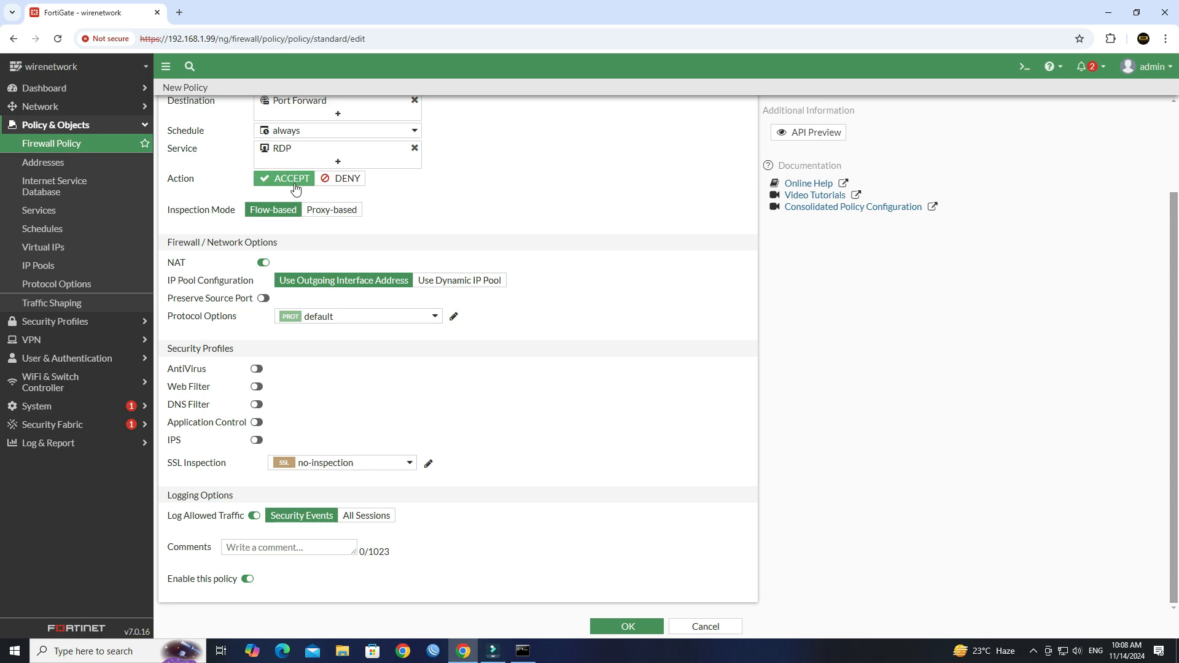
{"action": "left_click", "coordinate": [638, 626]}
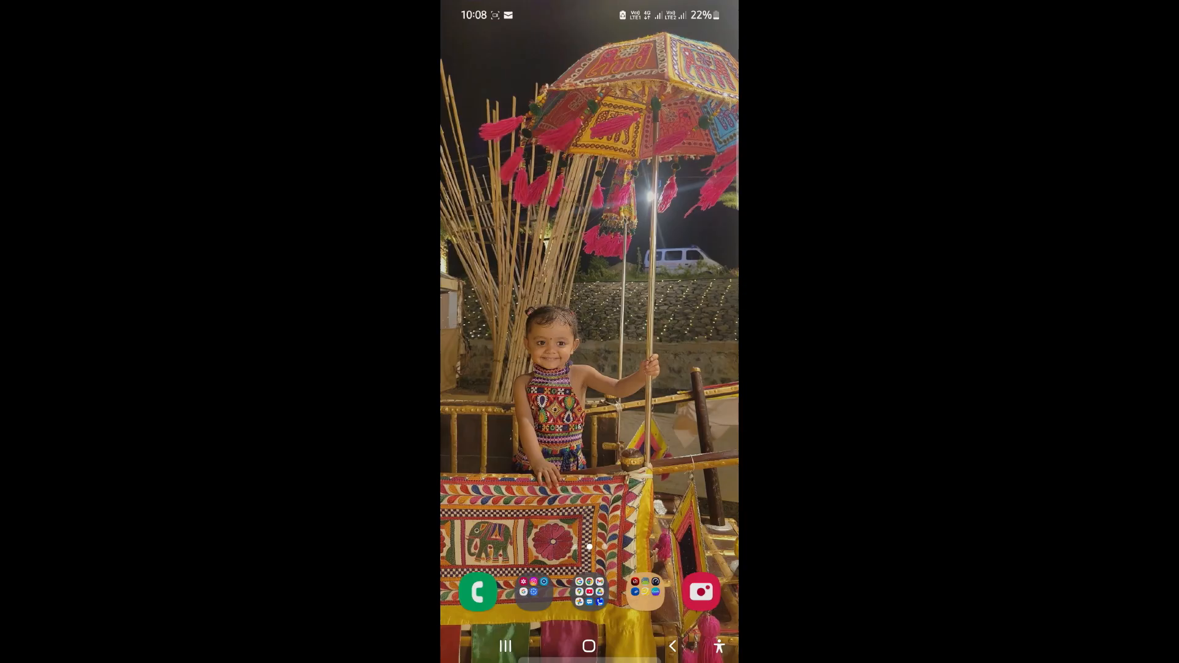
Open the RD Client app on the phone and choose Add Resource > Add PC
{"action": "left_click_drag", "start_coordinate": [667, 446], "coordinate": [667, 277]}
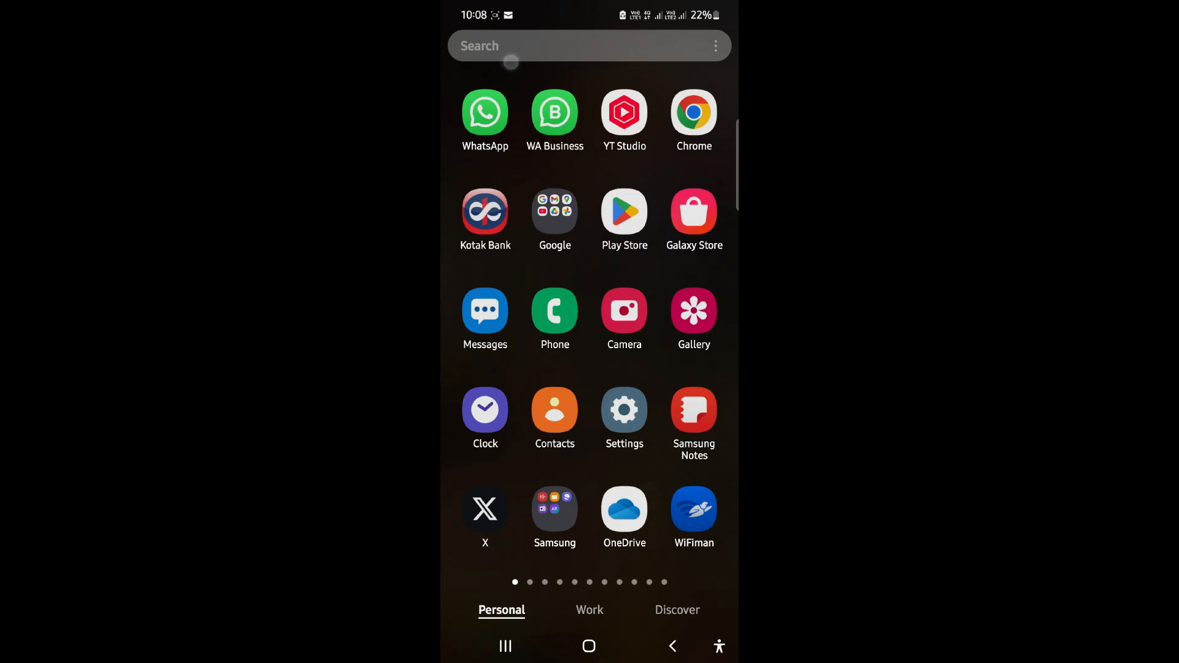
{"action": "left_click", "coordinate": [485, 46]}
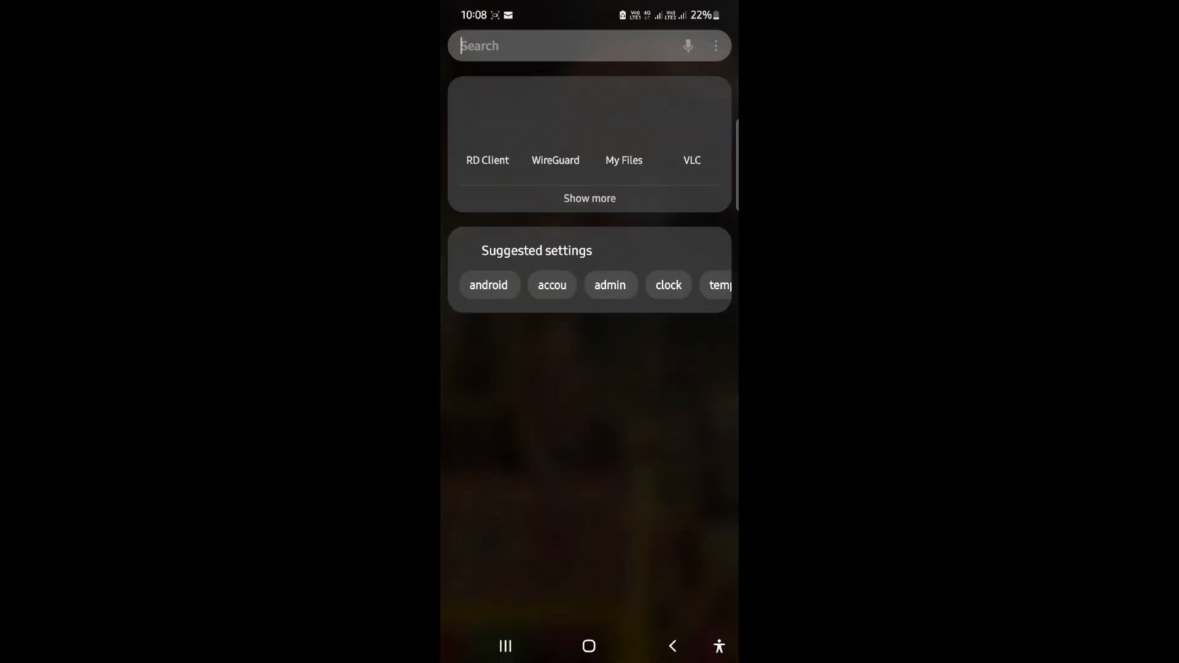
{"action": "left_click", "coordinate": [485, 119]}
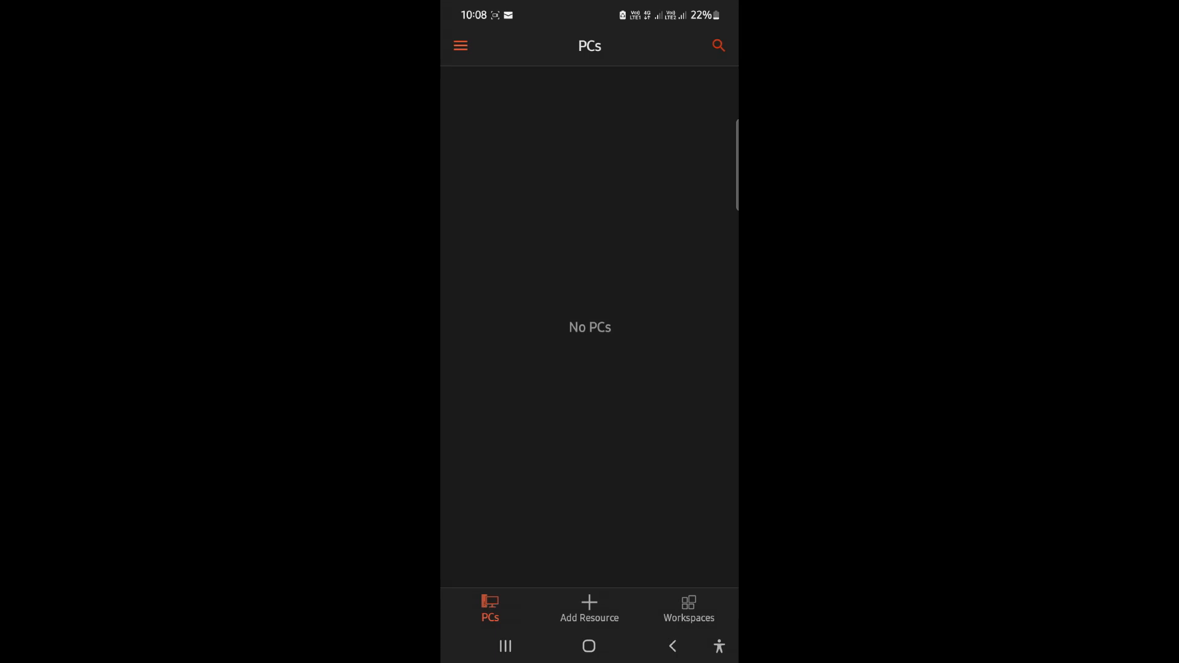
{"action": "left_click", "coordinate": [602, 608]}
{"action": "left_click", "coordinate": [615, 536]}
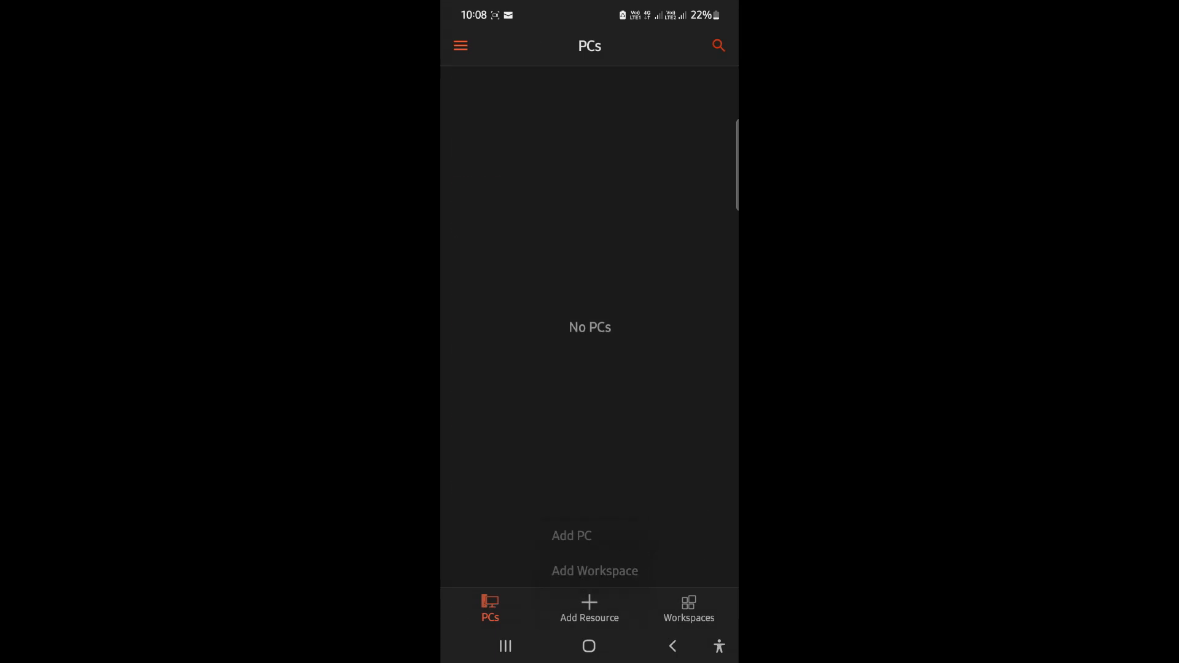
Enter 103.158.44.222 as the PC name and save the entry
{"action": "left_click", "coordinate": [488, 101]}
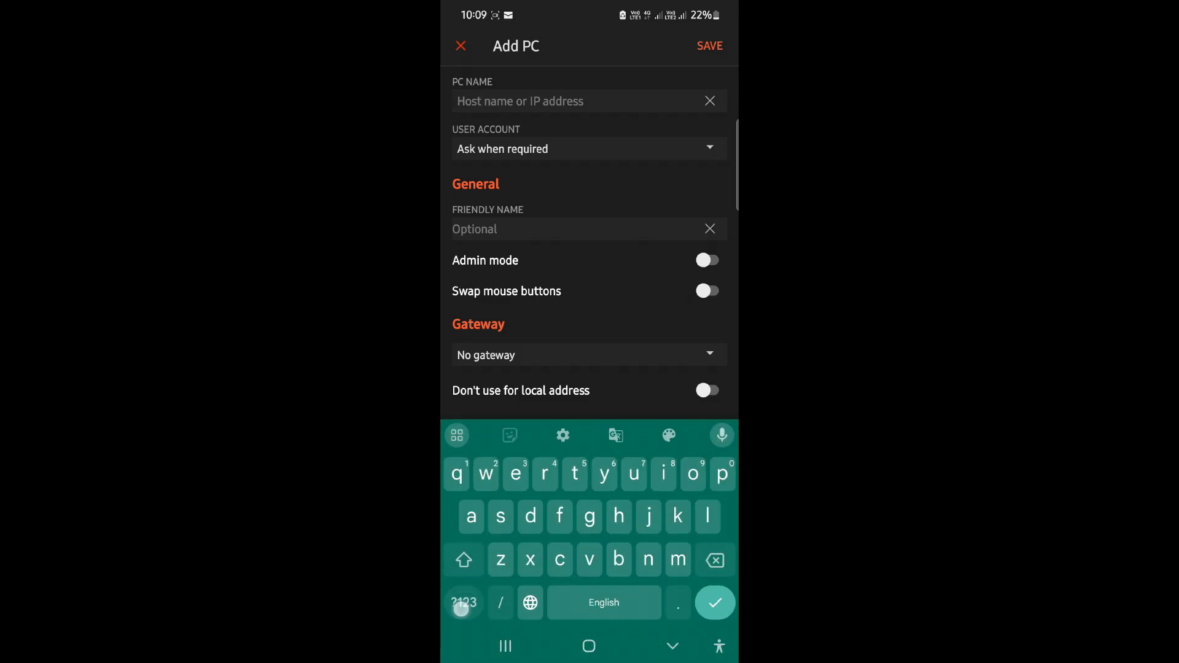
{"action": "left_click", "coordinate": [463, 603]}
{"action": "type", "text": "103."}
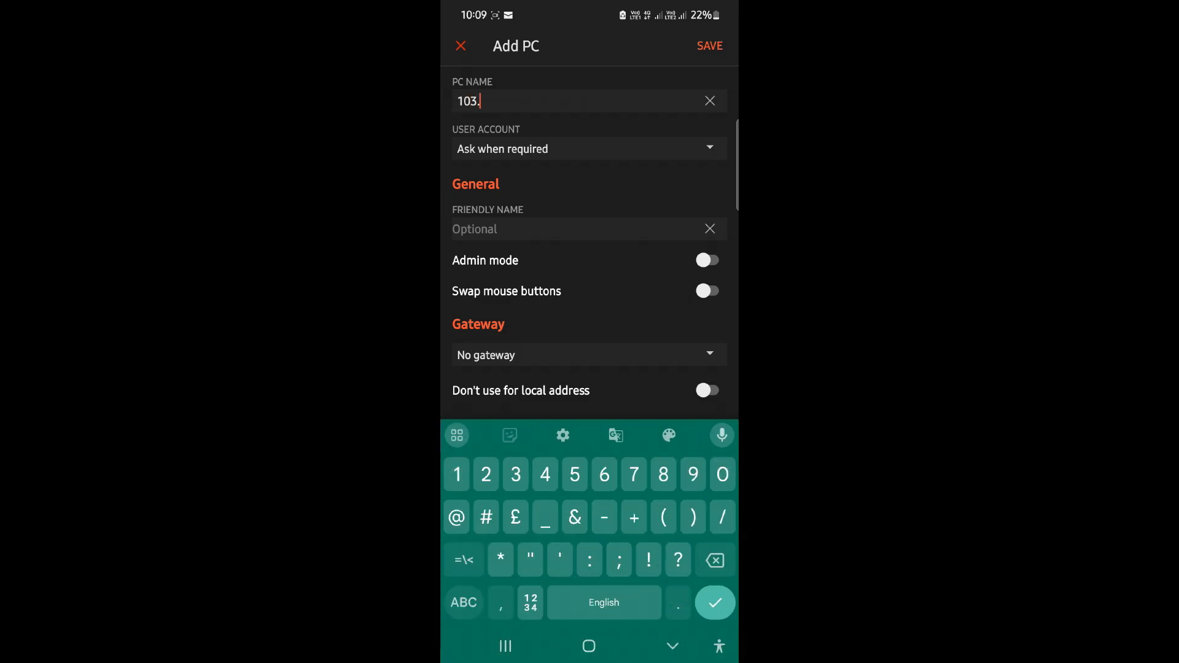
{"action": "type", "text": "158.44.222"}
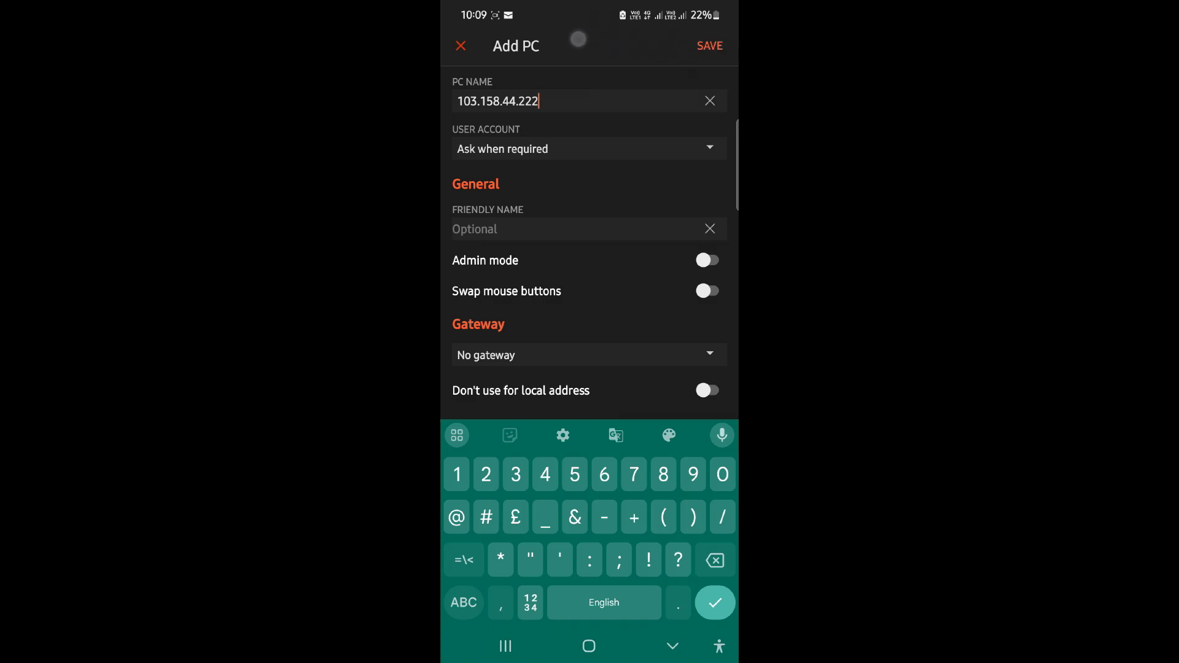
{"action": "left_click", "coordinate": [709, 46]}
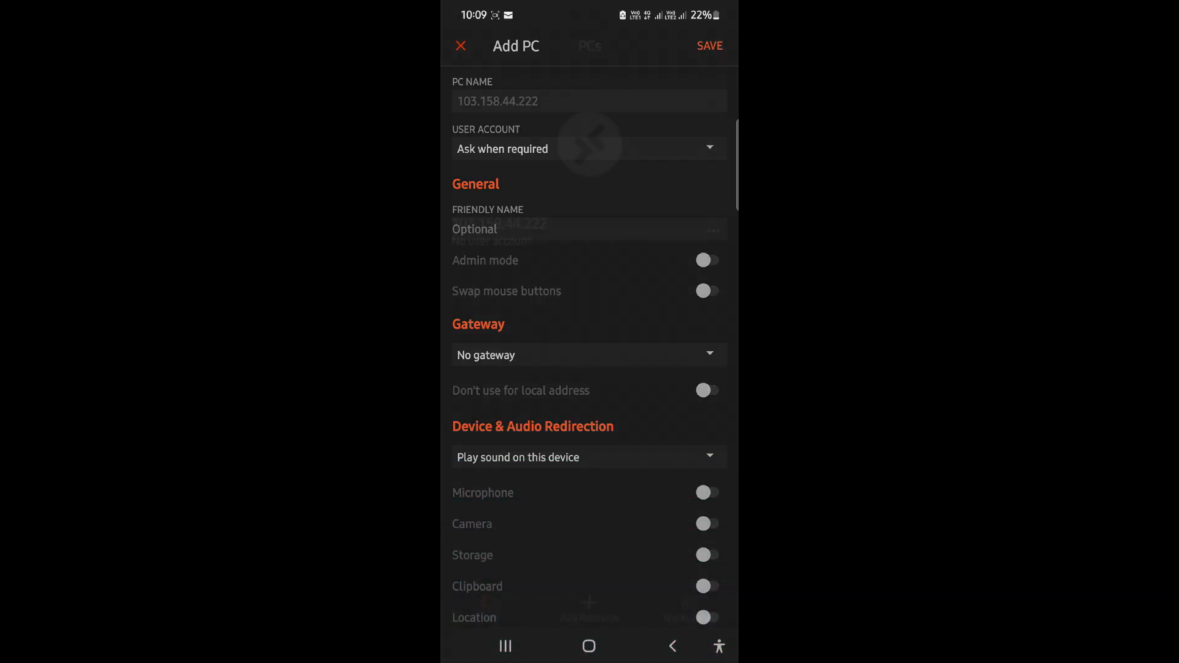
Connect to 103.158.44.222 and enter the account username and password
{"action": "left_click", "coordinate": [508, 165]}
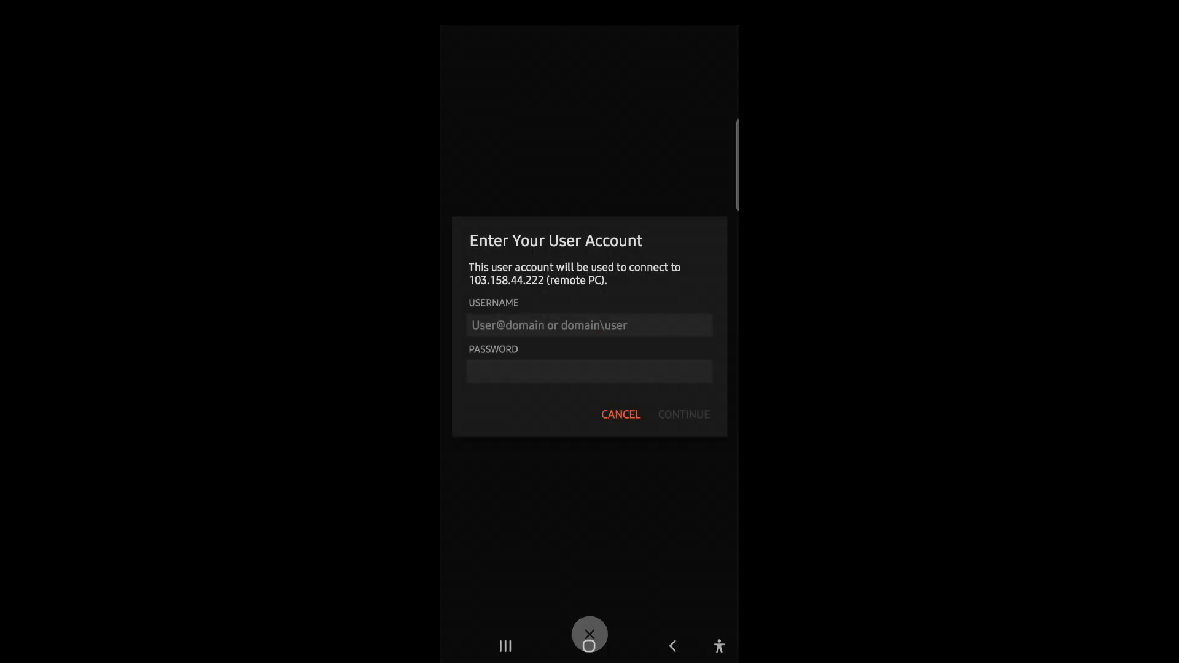
{"action": "left_click", "coordinate": [493, 321]}
{"action": "left_click", "coordinate": [461, 560]}
{"action": "type", "text": "AM"}
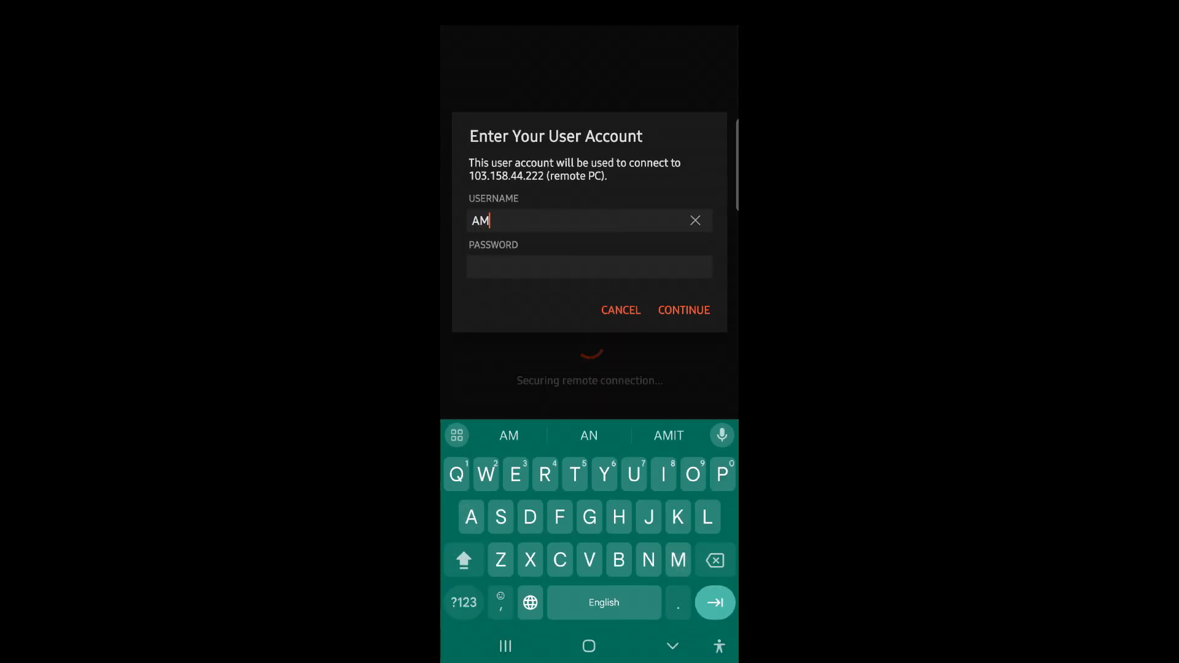
{"action": "left_click", "coordinate": [481, 269]}
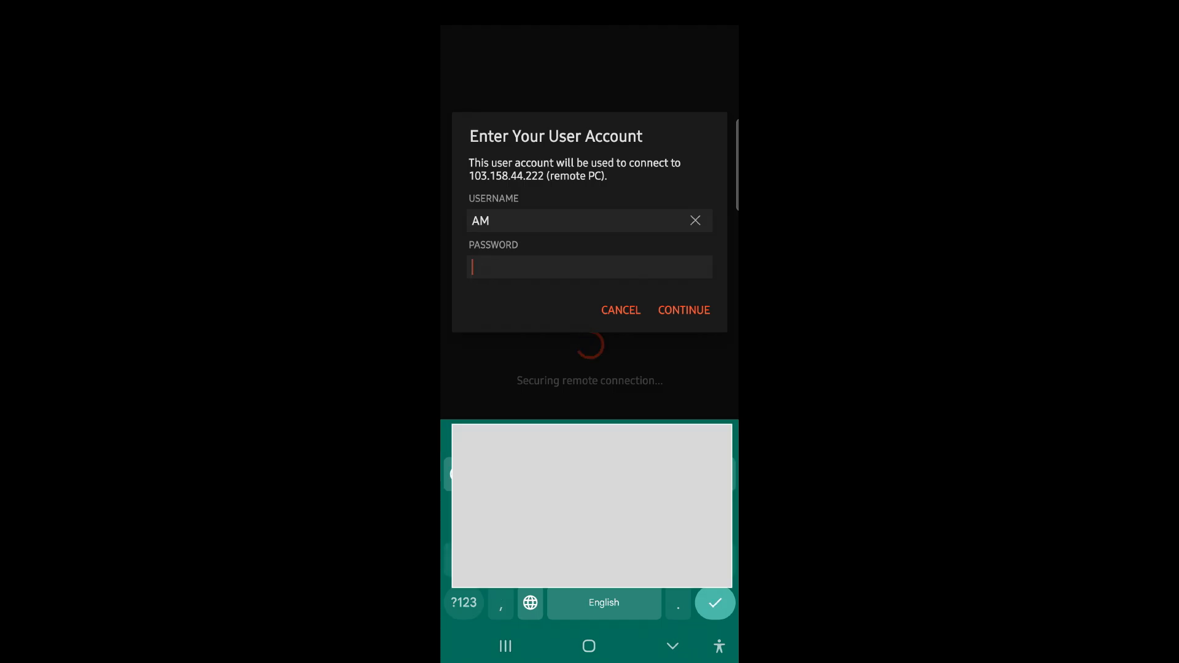
{"action": "type", "text": "•y•••x"}
{"action": "left_click", "coordinate": [463, 602]}
{"action": "type", "text": "•0"}
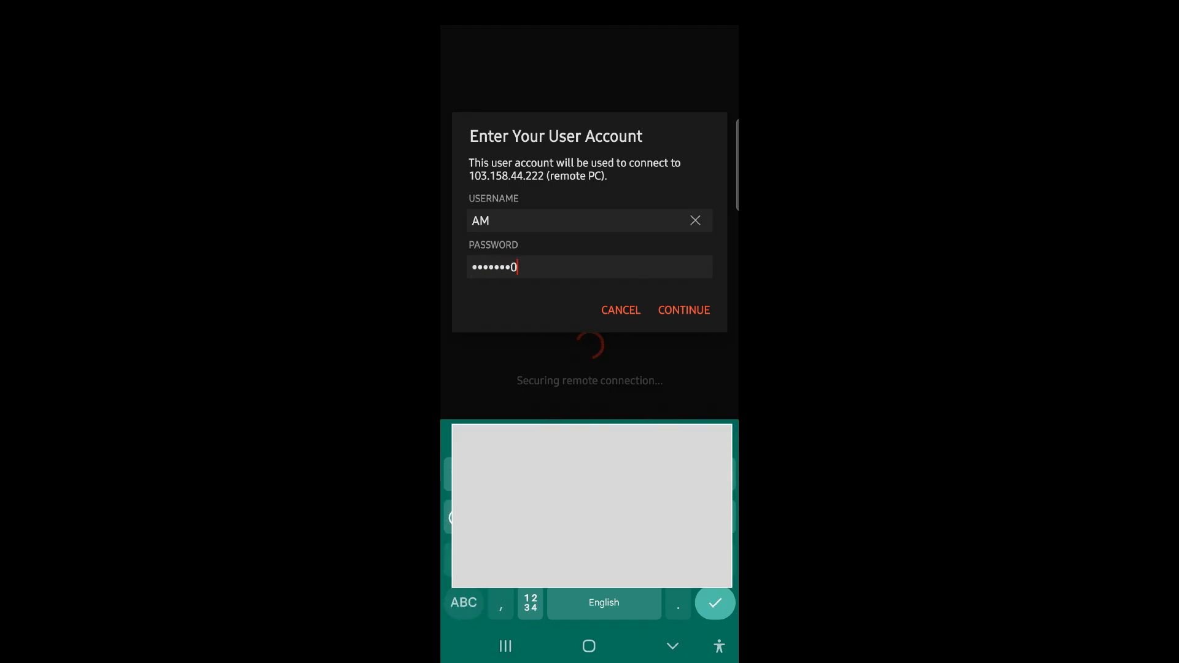
Submit the credentials, accept the certificate warning, and open the remote Start menu
{"action": "left_click", "coordinate": [697, 311]}
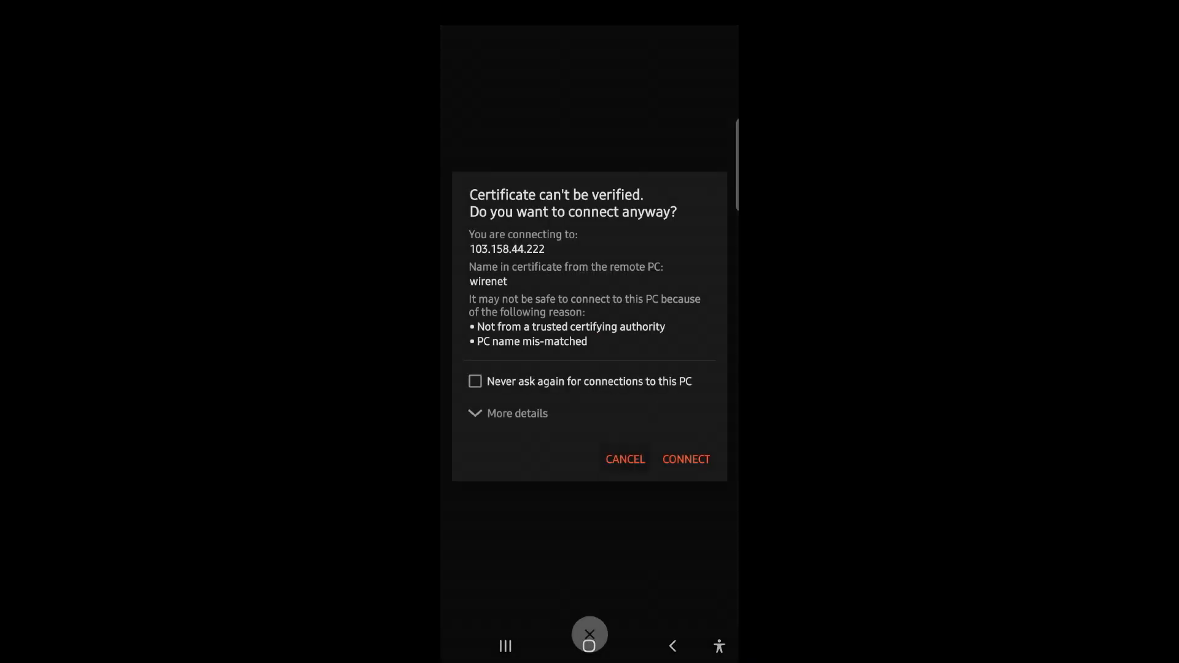
{"action": "left_click", "coordinate": [687, 459]}
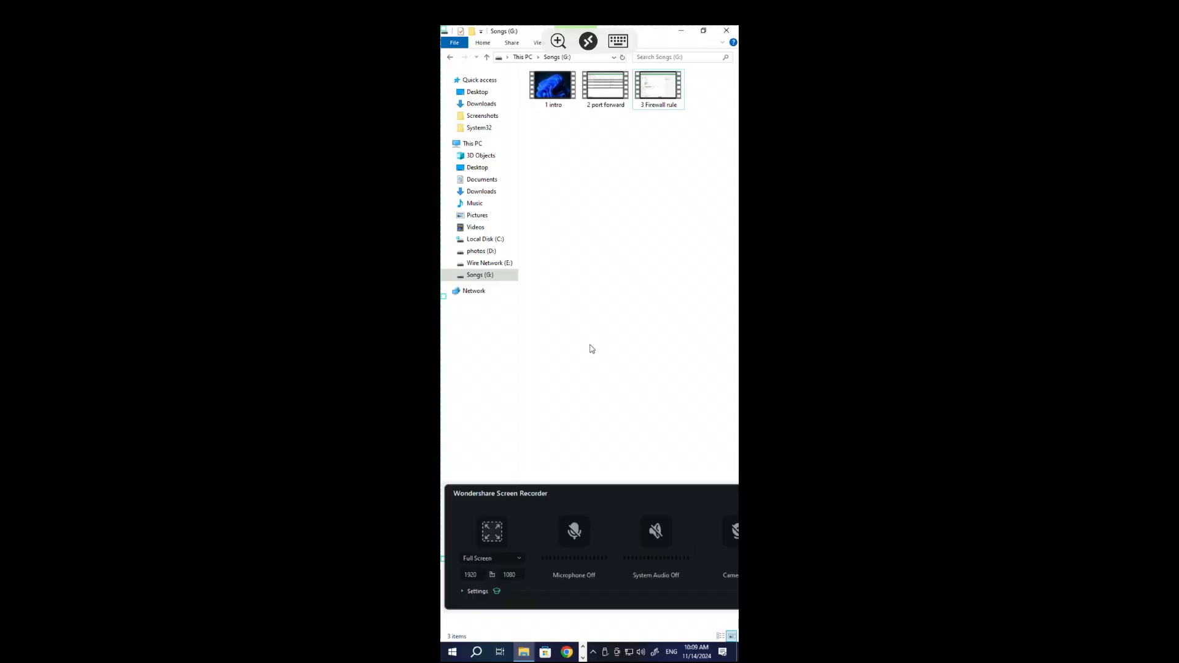
{"action": "left_click", "coordinate": [452, 652]}
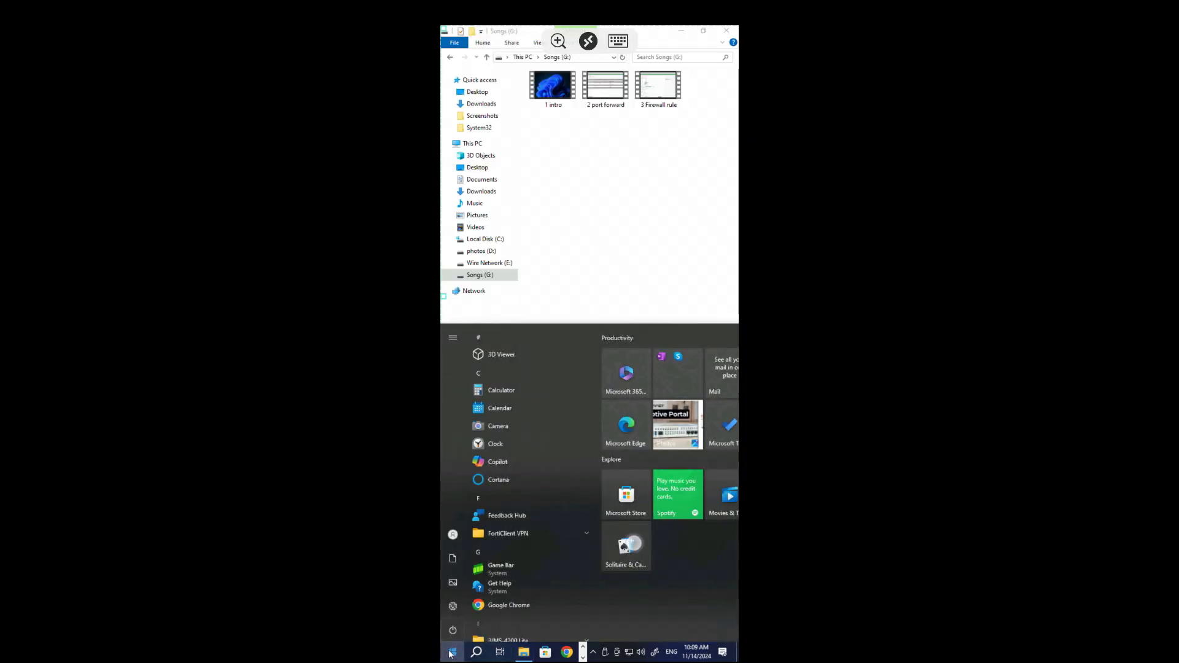